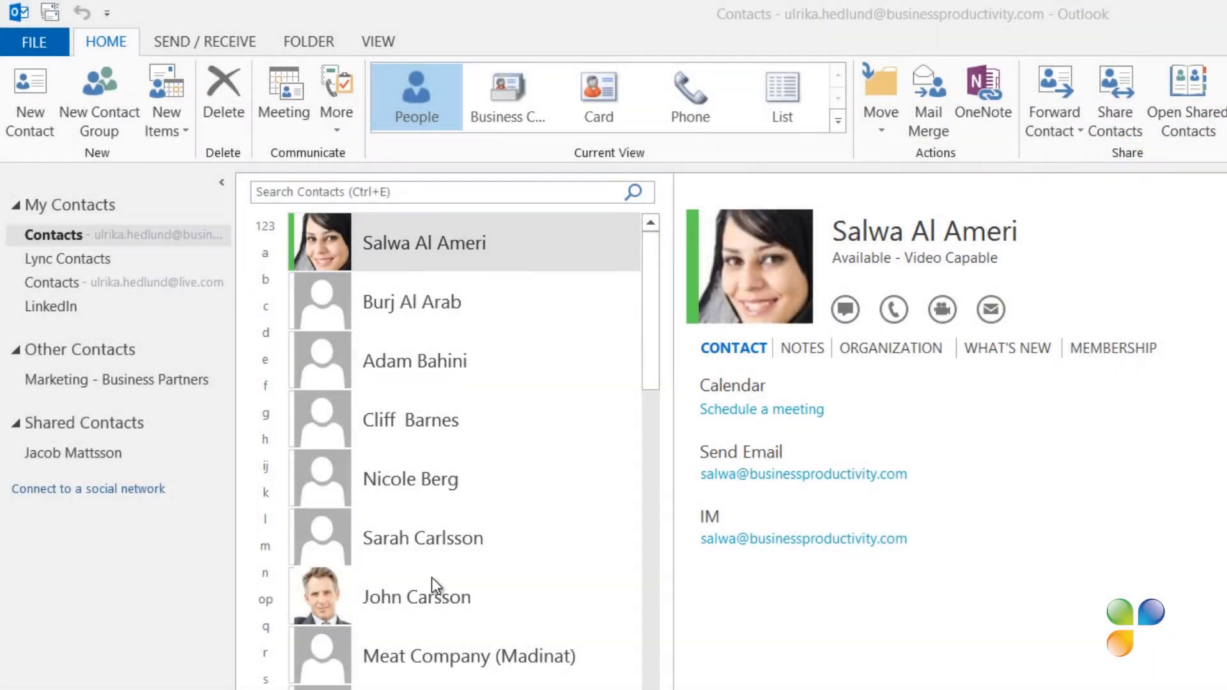
- Create a contact folder named Networking under the business account's Contacts and select it
right_click(74, 229)
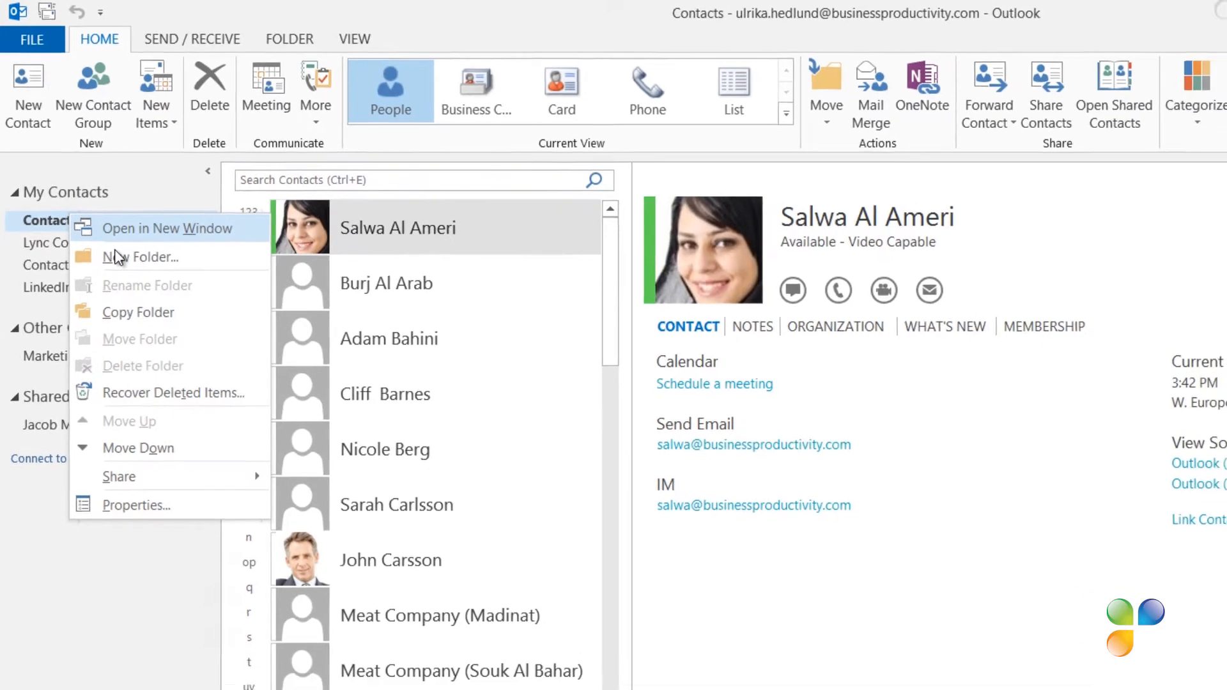
left_click(97, 213)
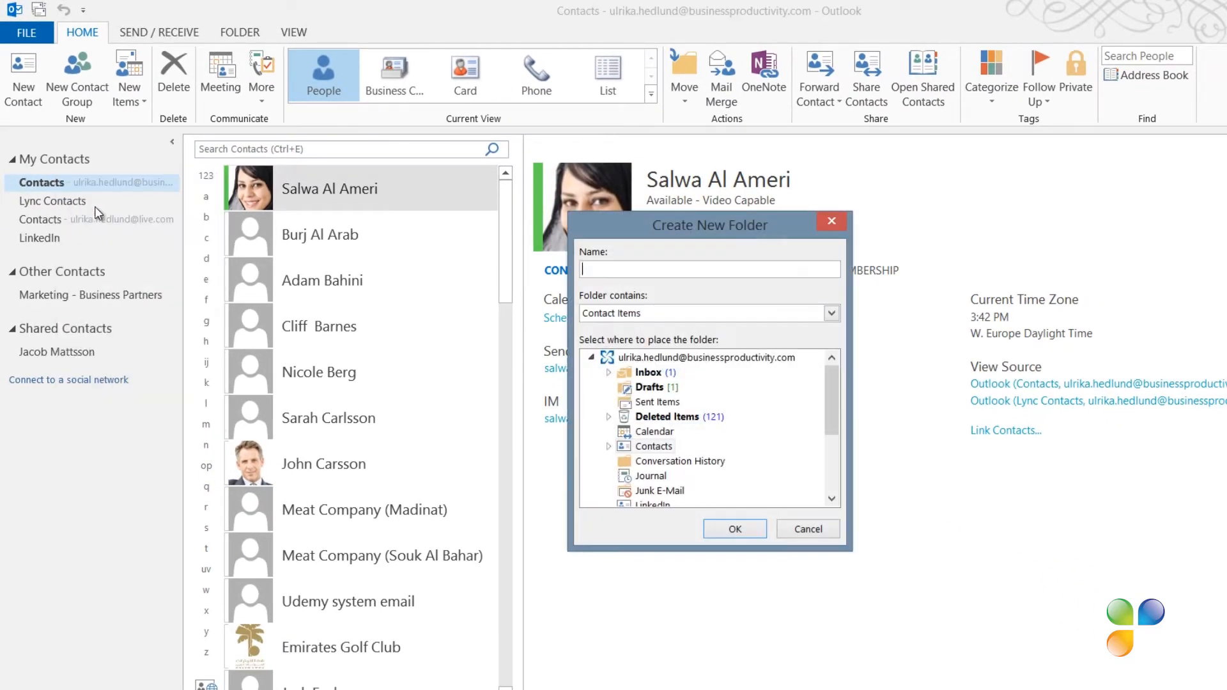
type("Networking")
key("Return")
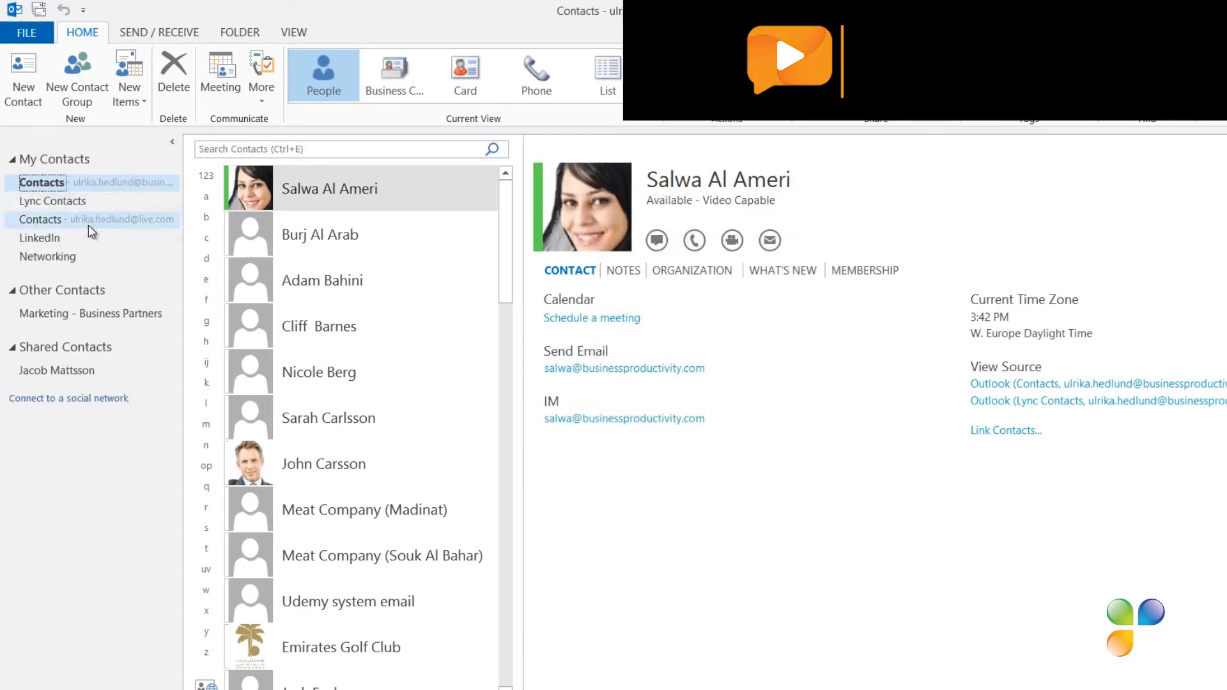
left_click(74, 257)
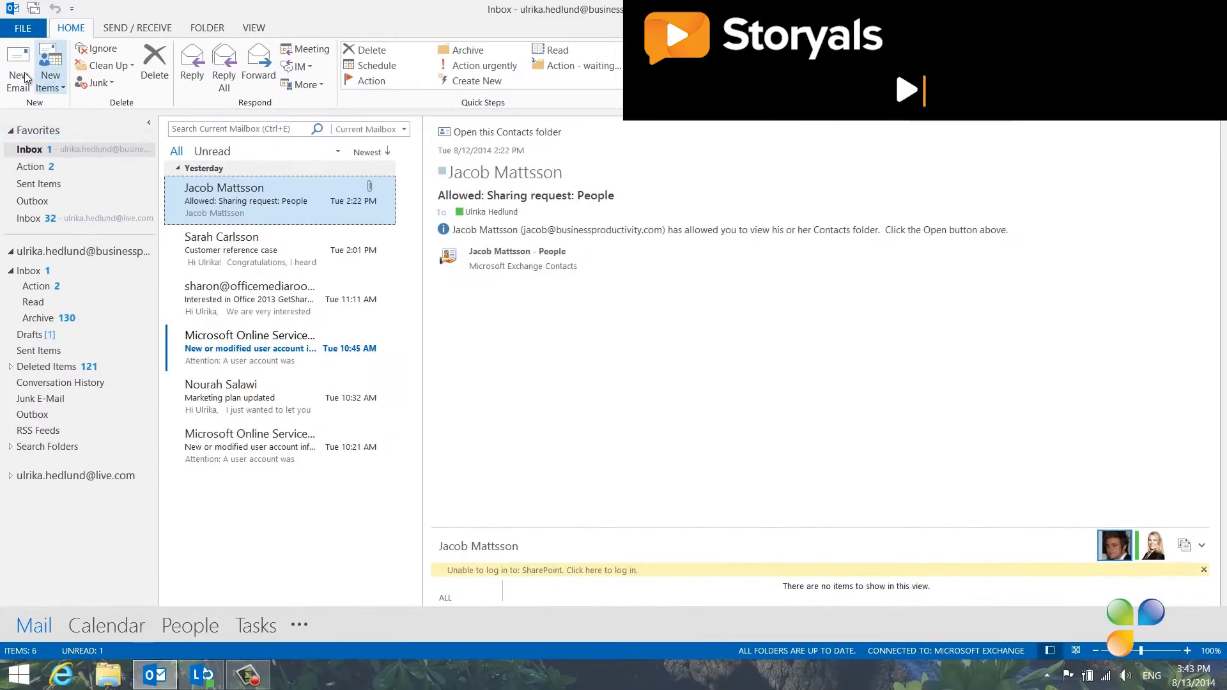
- From a new email's recipient picker, view the available address lists, then close the picker and the unsent message
left_click(19, 71)
left_click(259, 175)
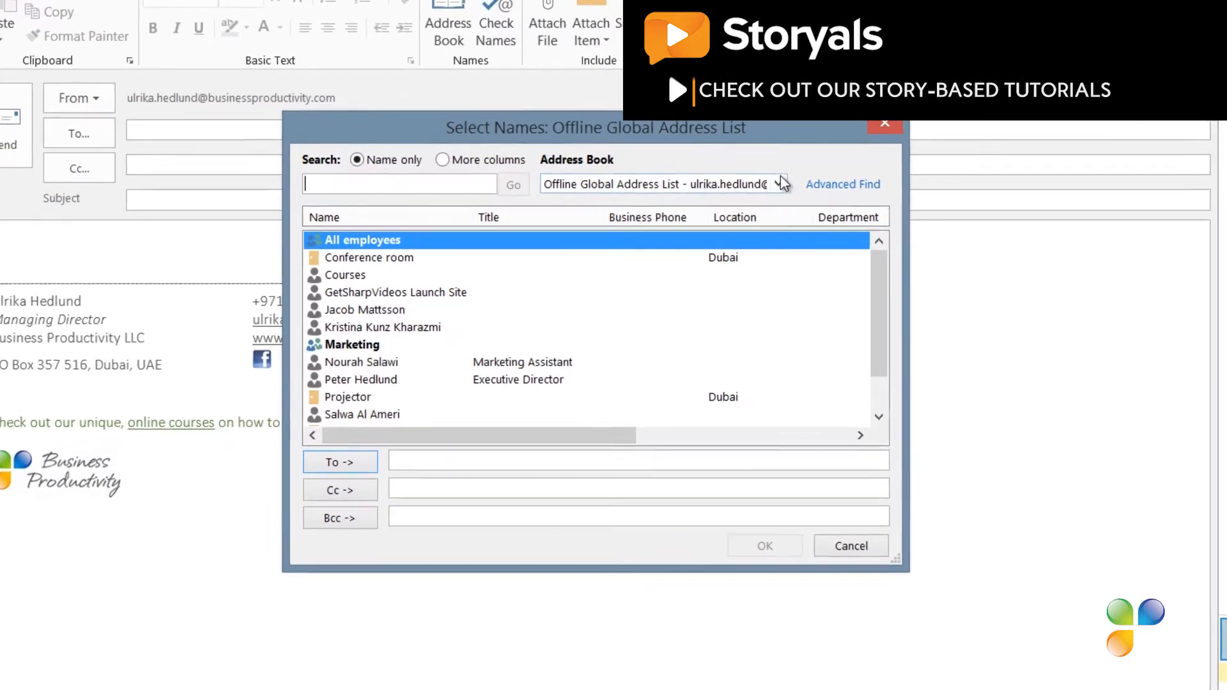
left_click(780, 182)
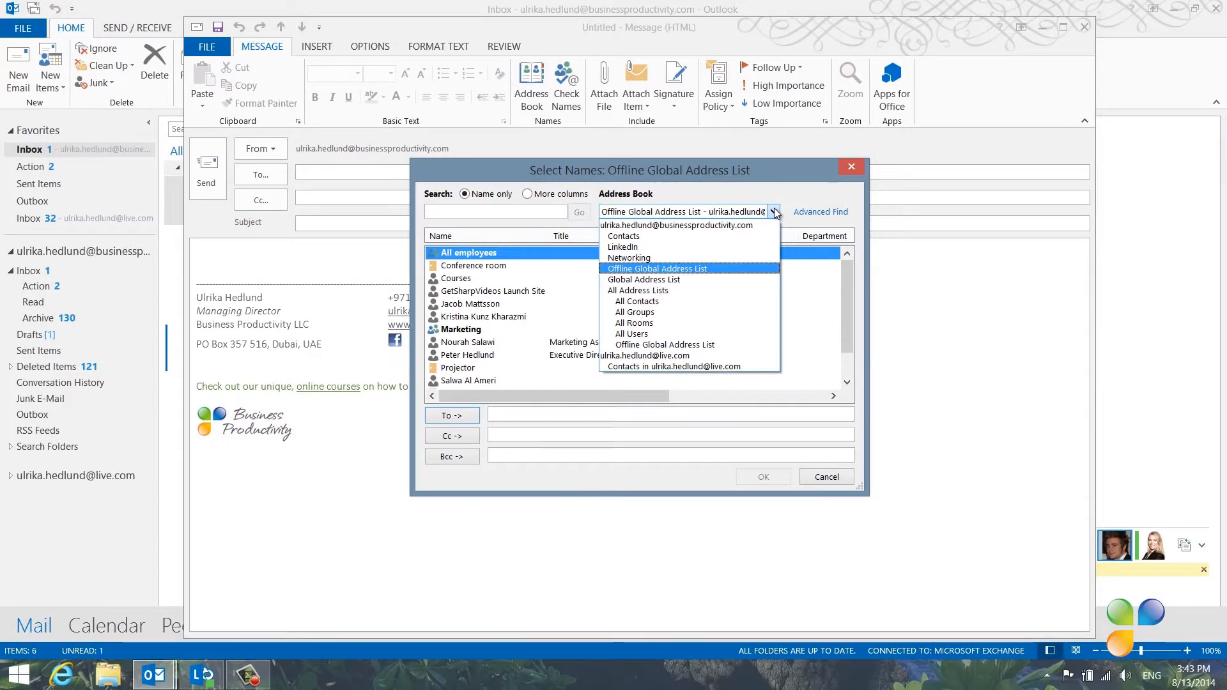
left_click(850, 170)
left_click(850, 167)
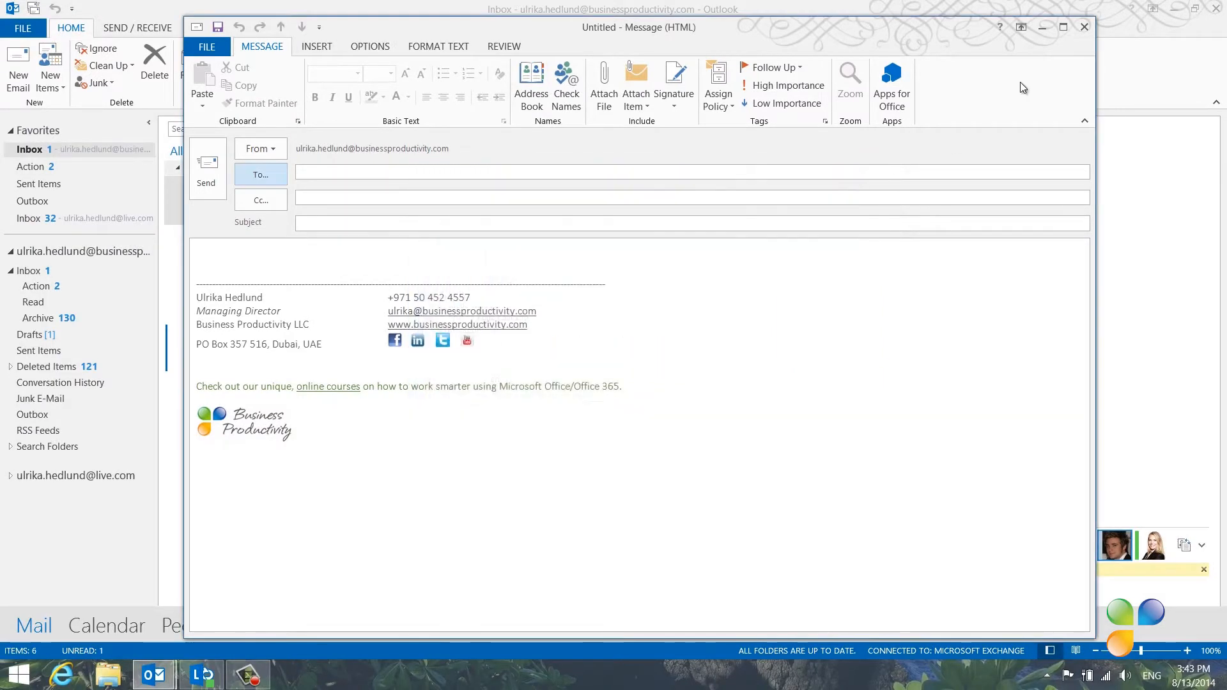
left_click(1084, 27)
- In the address book's addressing options, use a custom lookup order with Contacts above Offline Global Address List
left_click(184, 627)
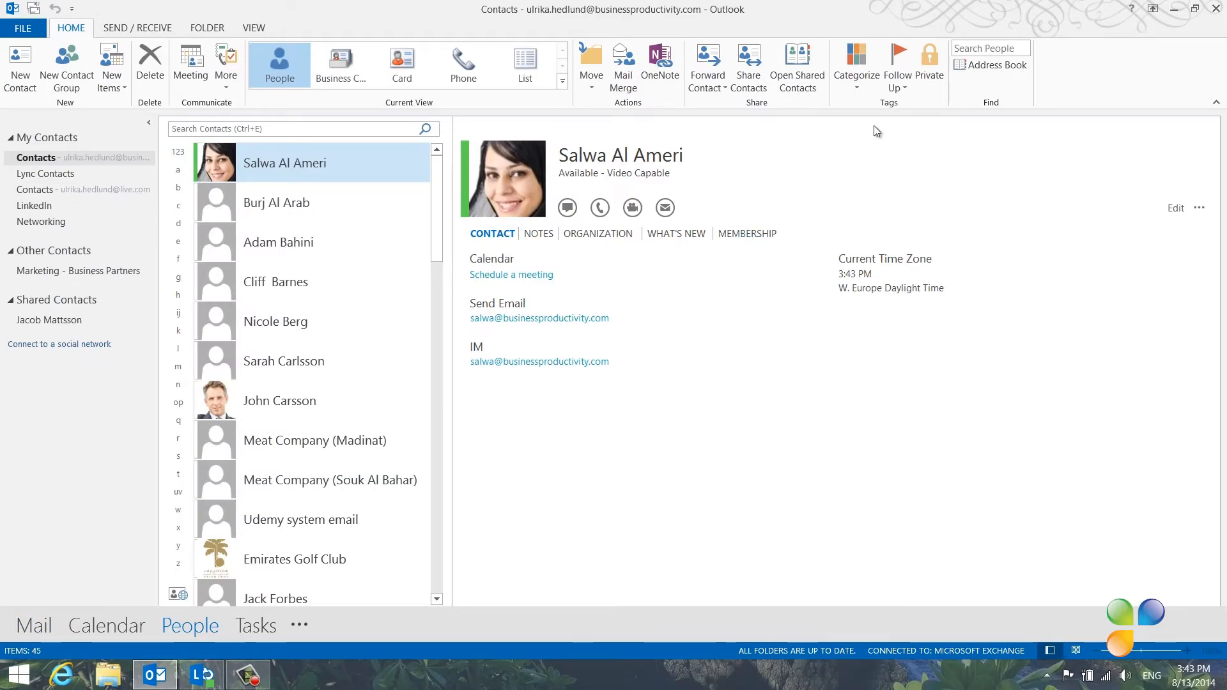
left_click(973, 63)
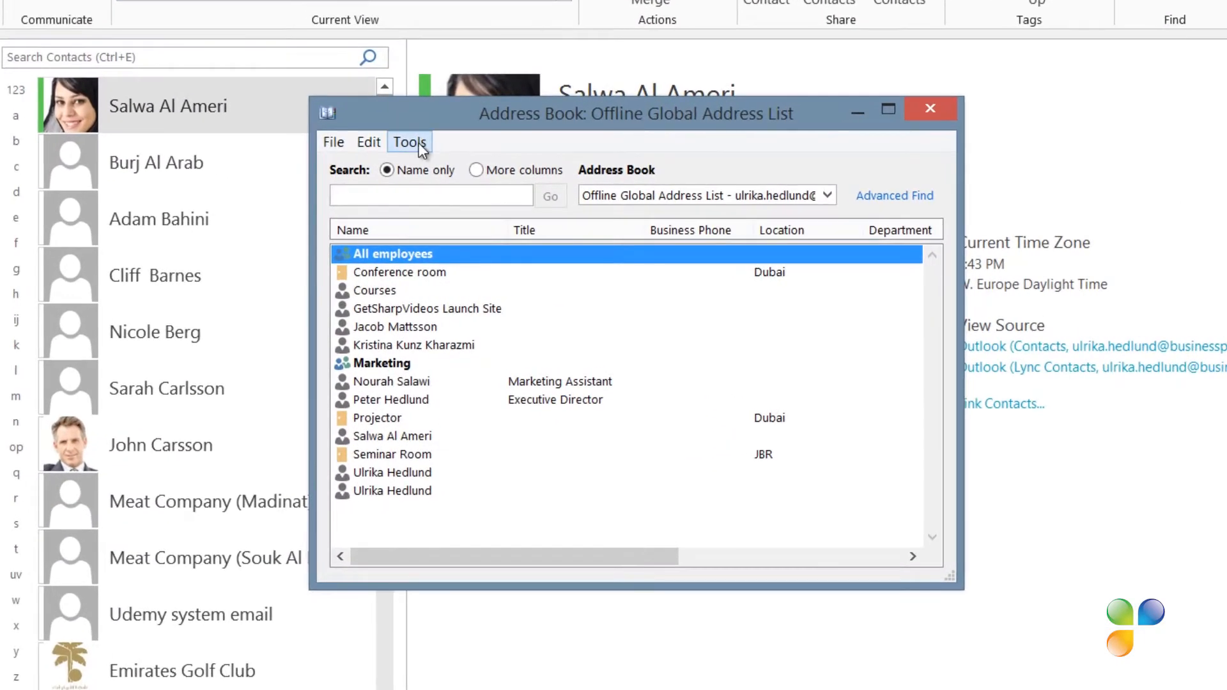
left_click(419, 144)
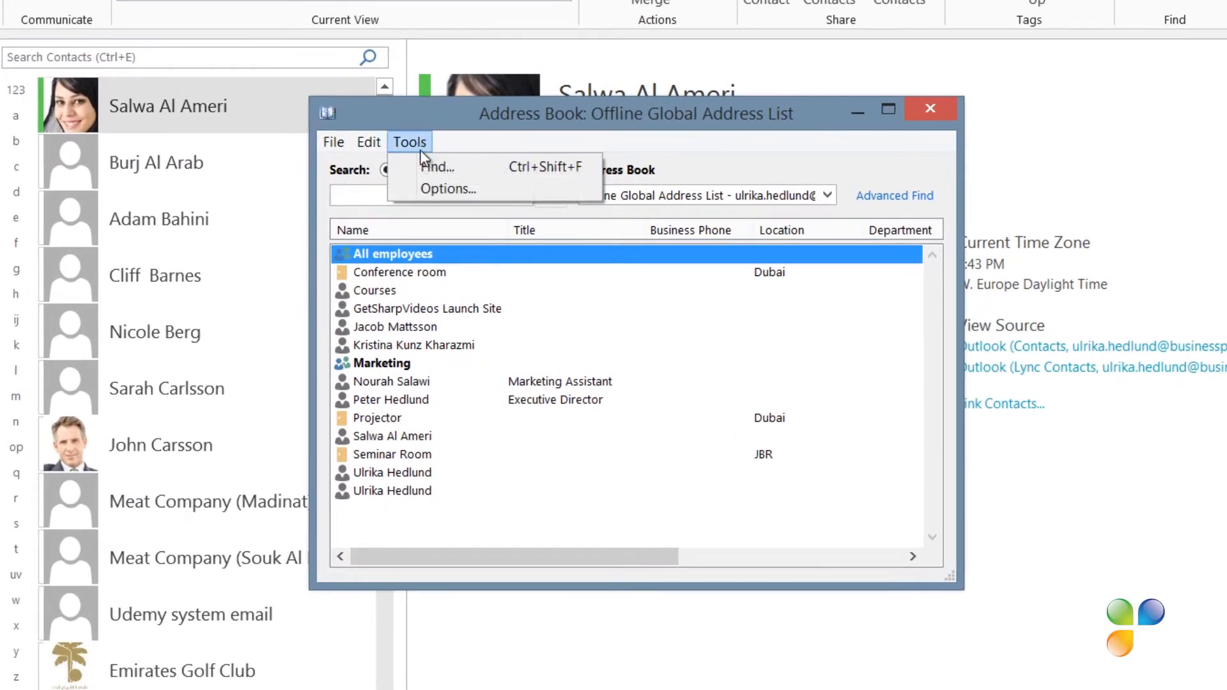
left_click(437, 193)
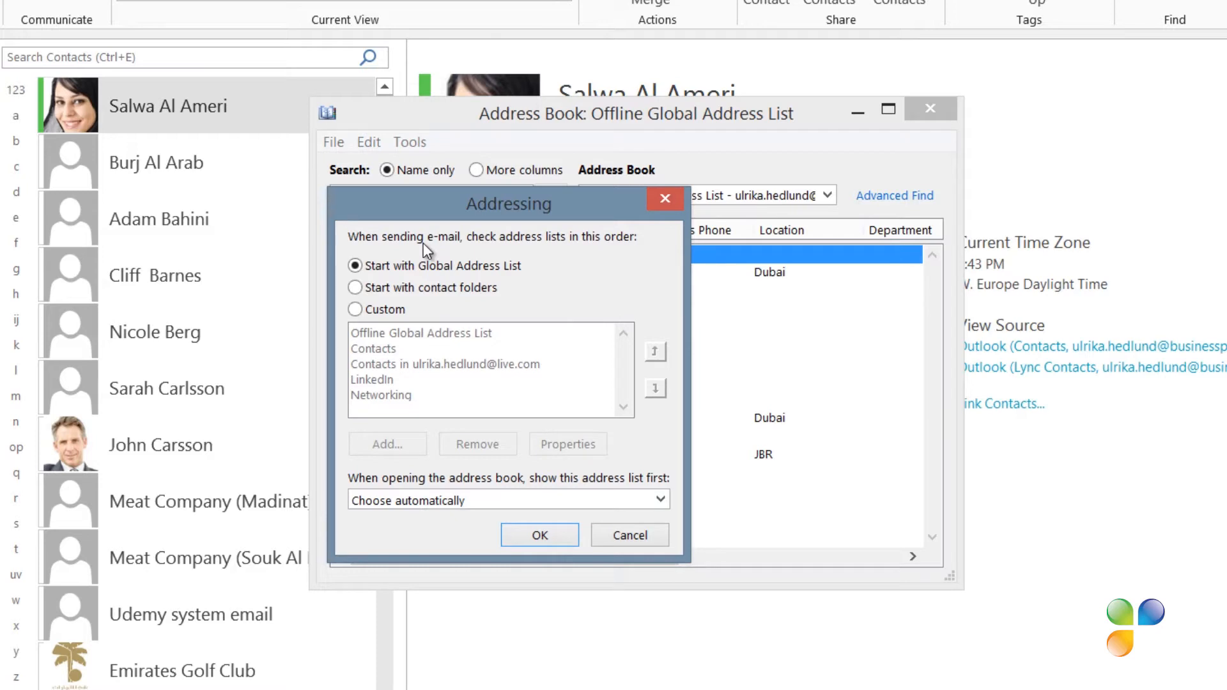
left_click(389, 310)
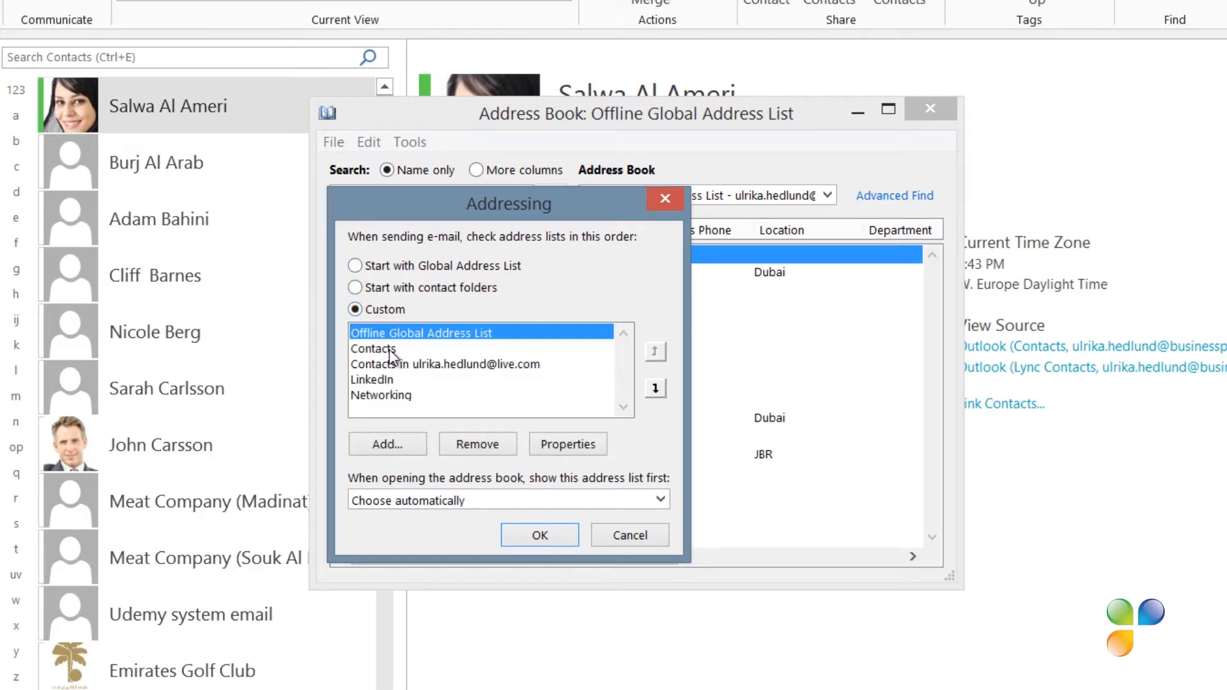
left_click(391, 349)
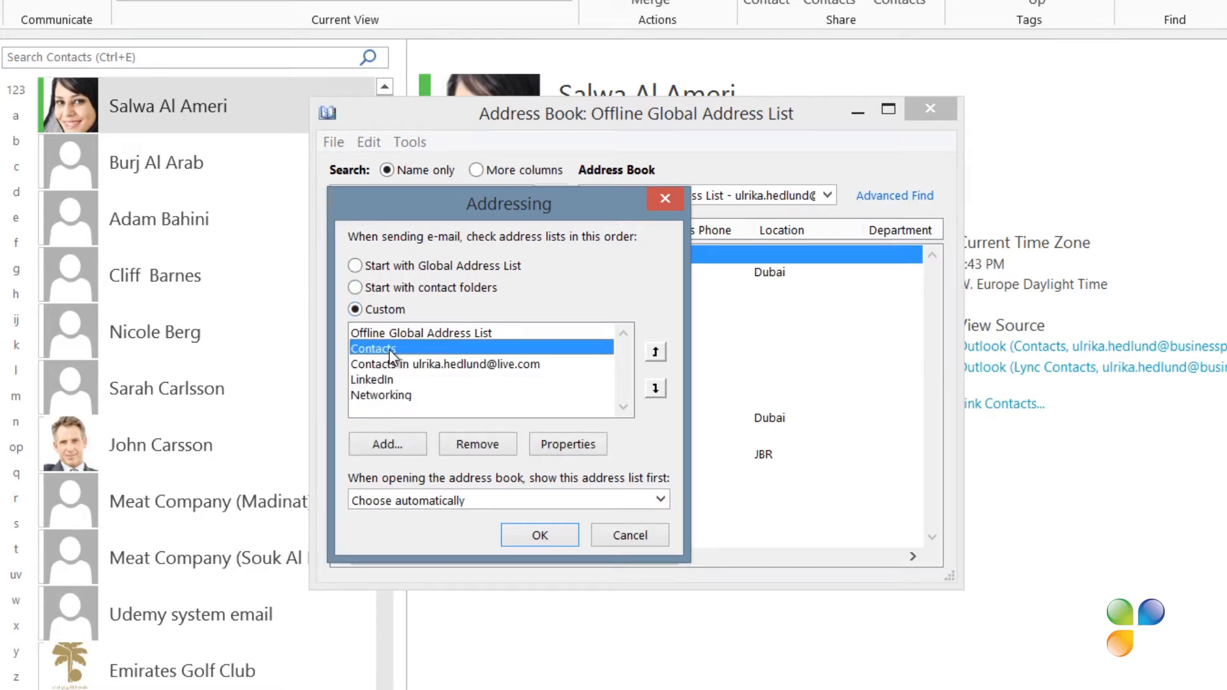
left_click(655, 353)
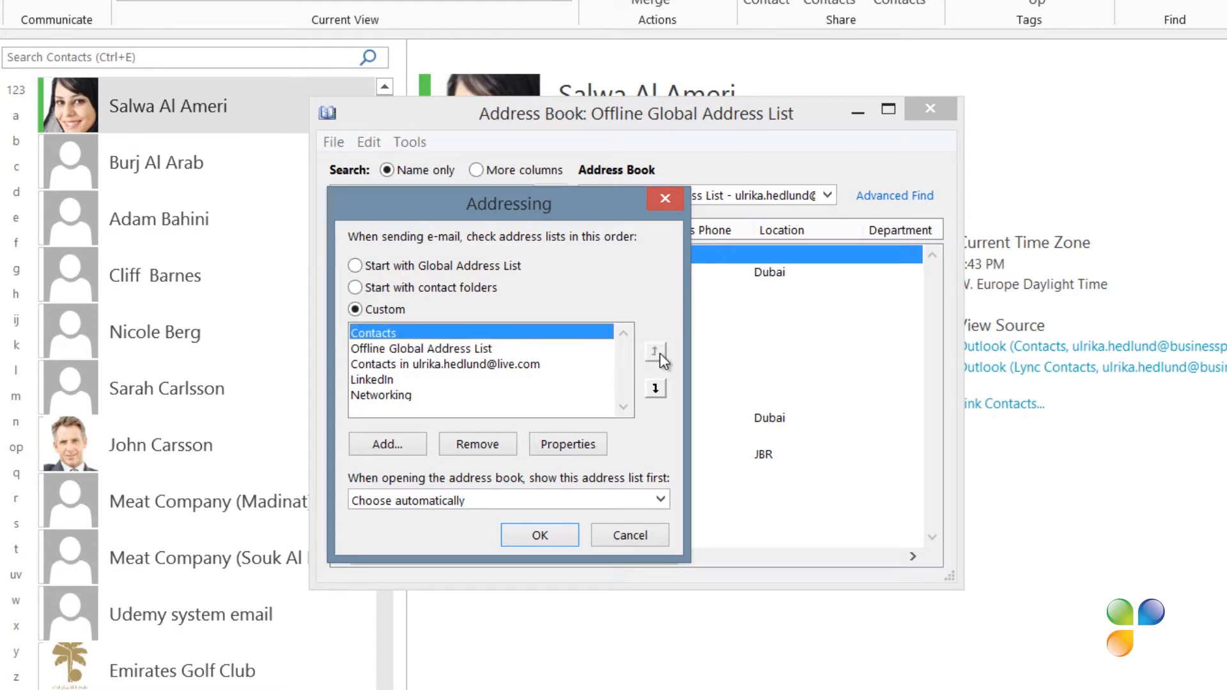
- Set Contacts as the list shown first when opening the address book, save the addressing options and close the address book
left_click(661, 497)
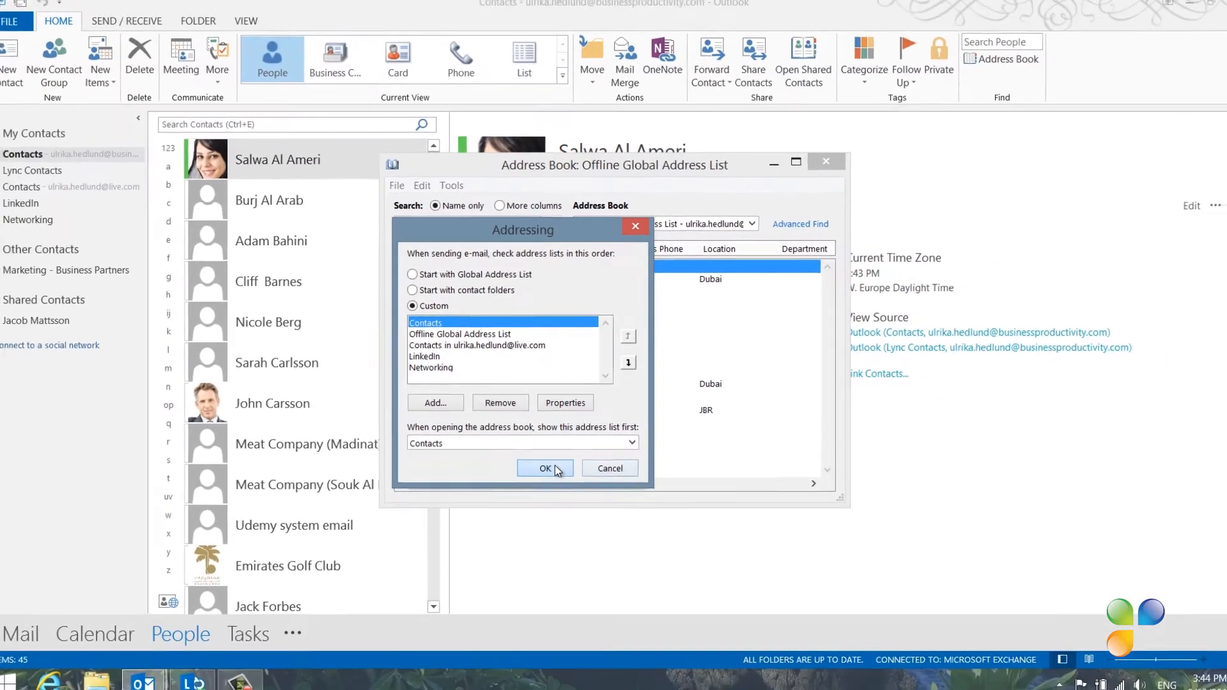
left_click(540, 532)
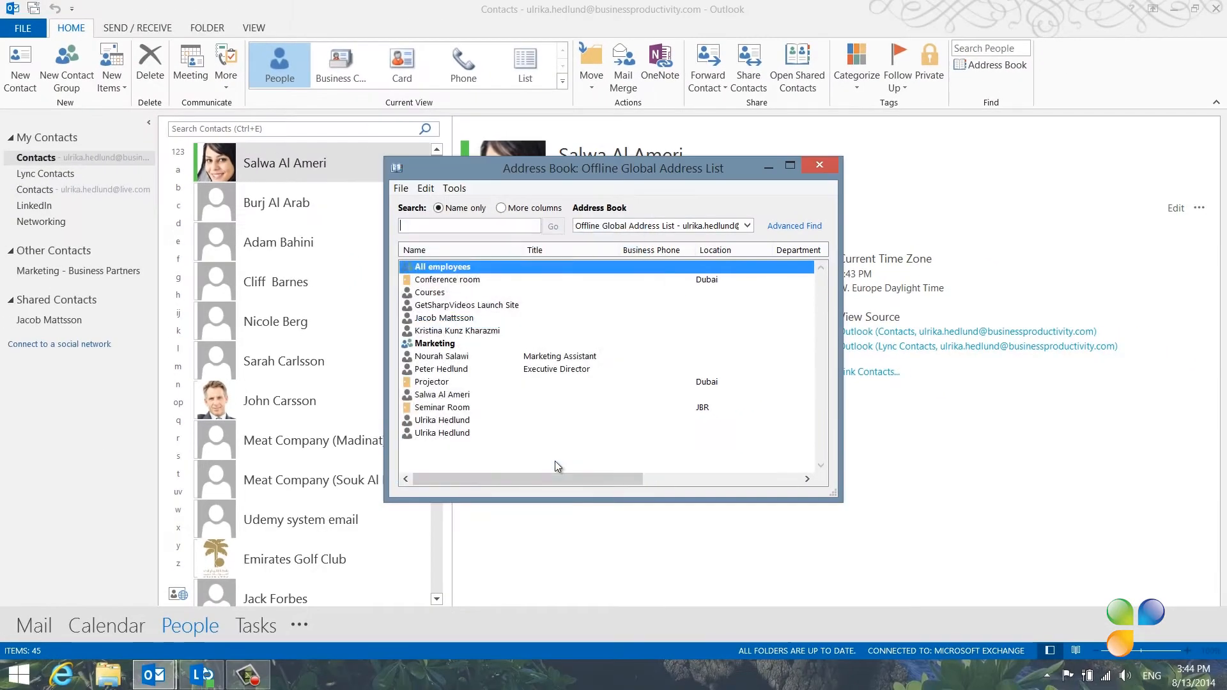
left_click(819, 165)
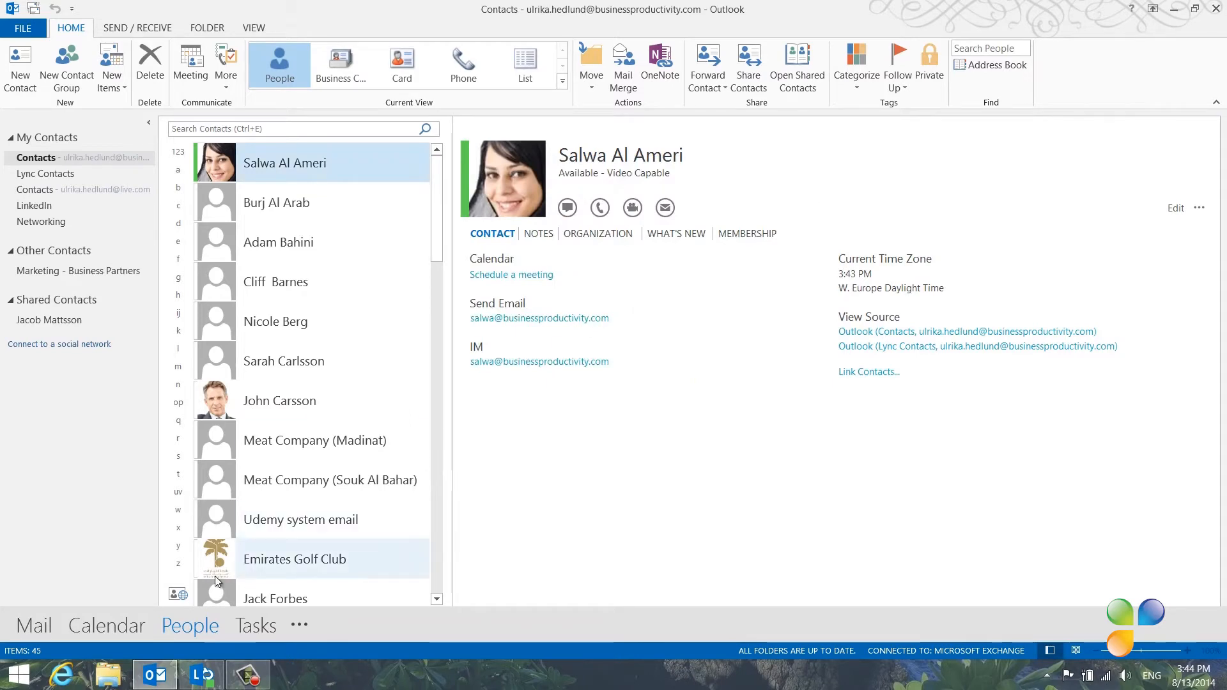
- Start a new email and open its recipient picker to check which address list is shown first
left_click(50, 623)
left_click(18, 70)
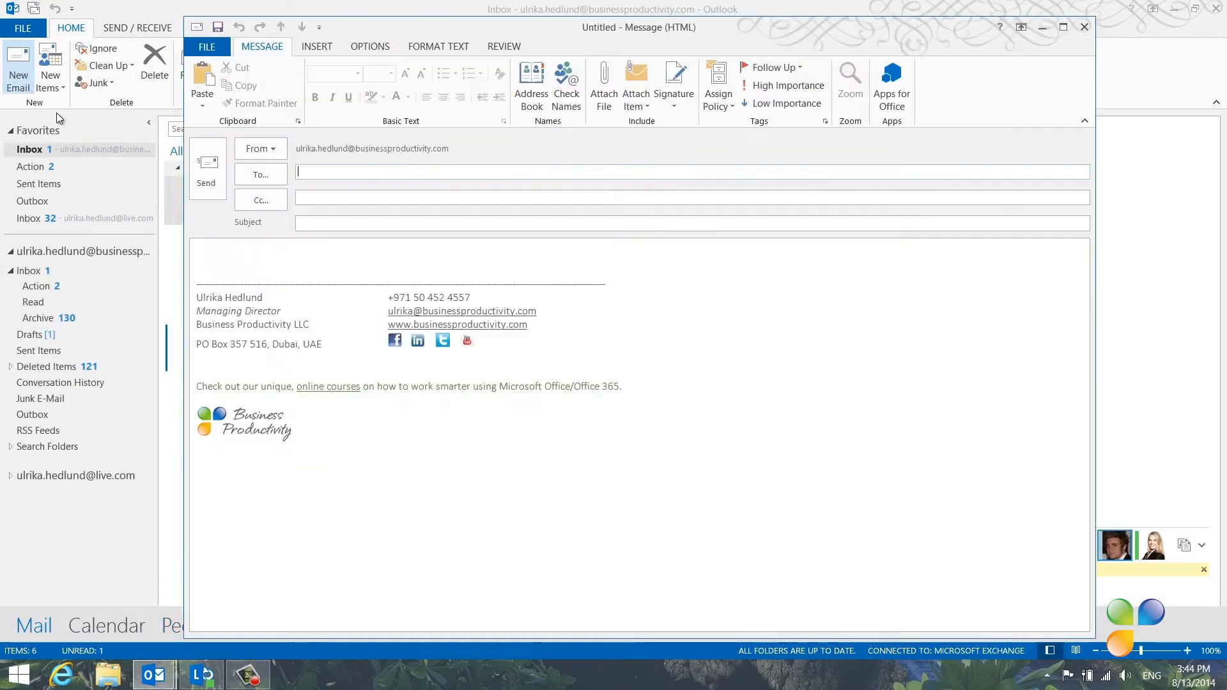
left_click(256, 175)
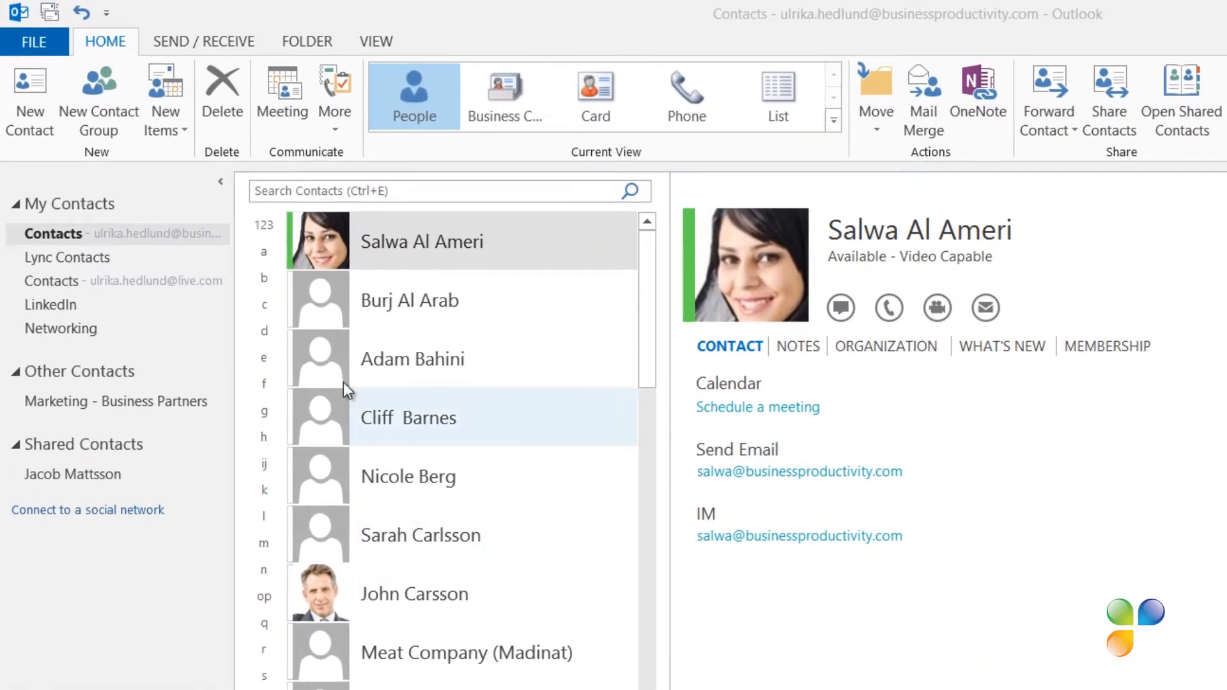
- Search the contacts by a person's first name and by part of the same person's last name, clearing each search
left_click(365, 188)
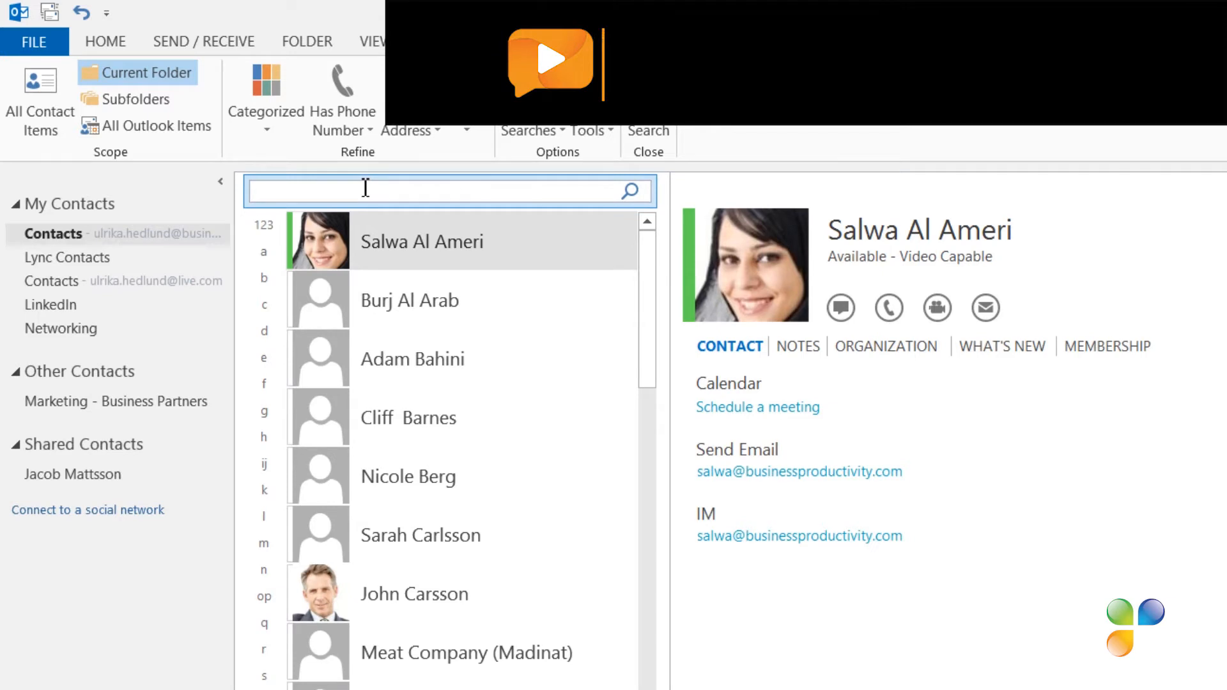
type("Nancy")
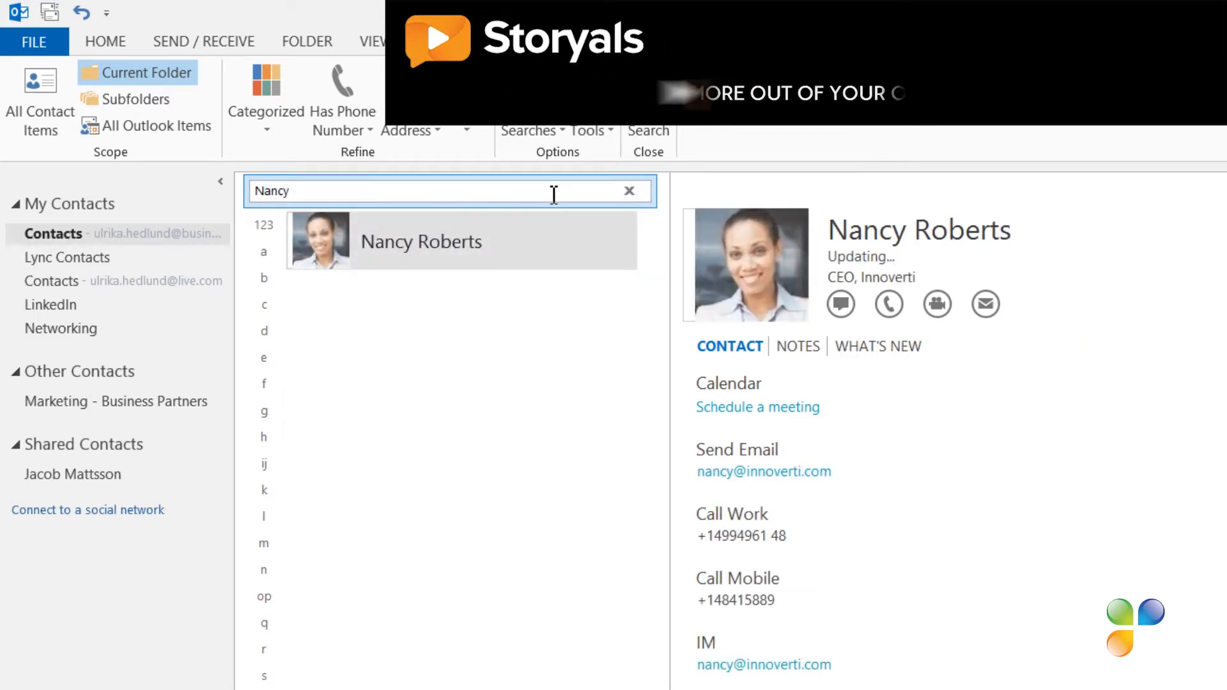
left_click(629, 191)
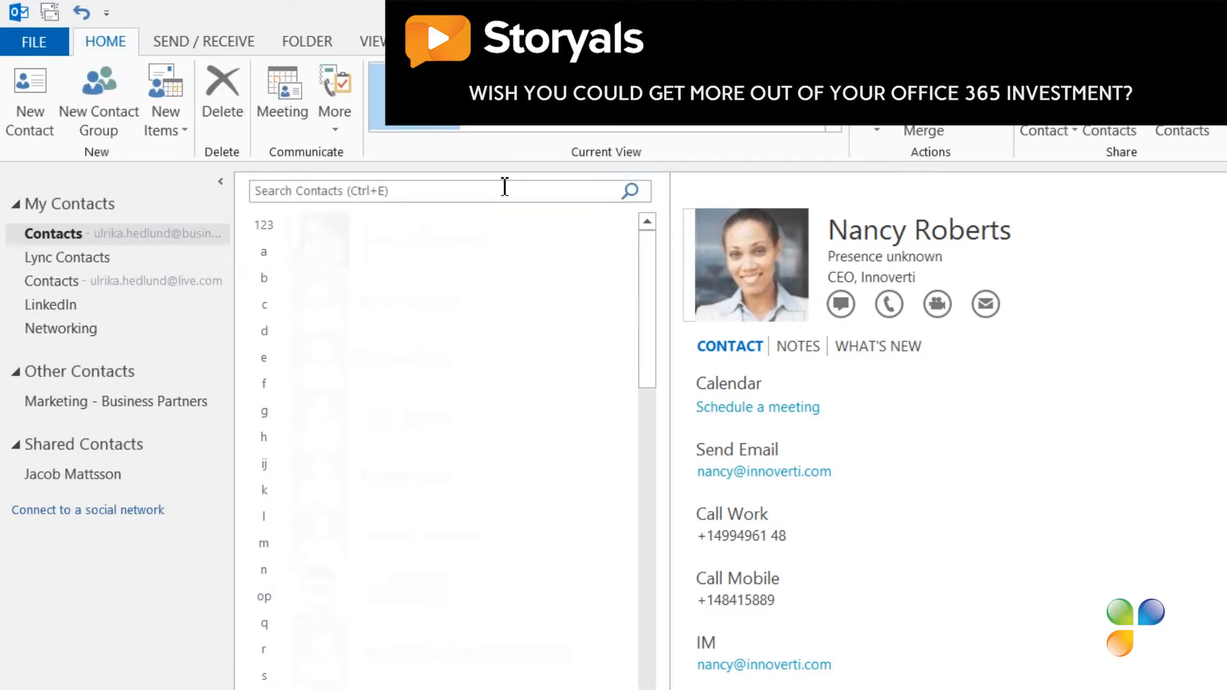
left_click(505, 186)
type("ert")
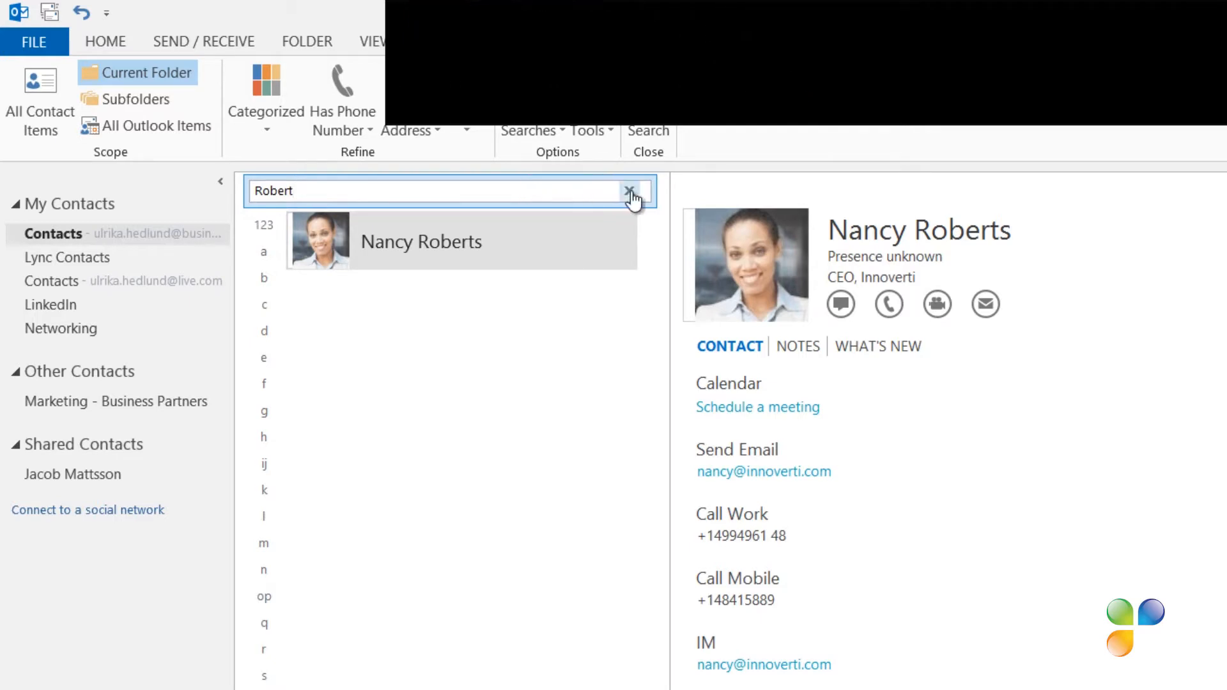
left_click(630, 192)
- Search the contacts by a first name without its initial letter and clear the search
left_click(550, 191)
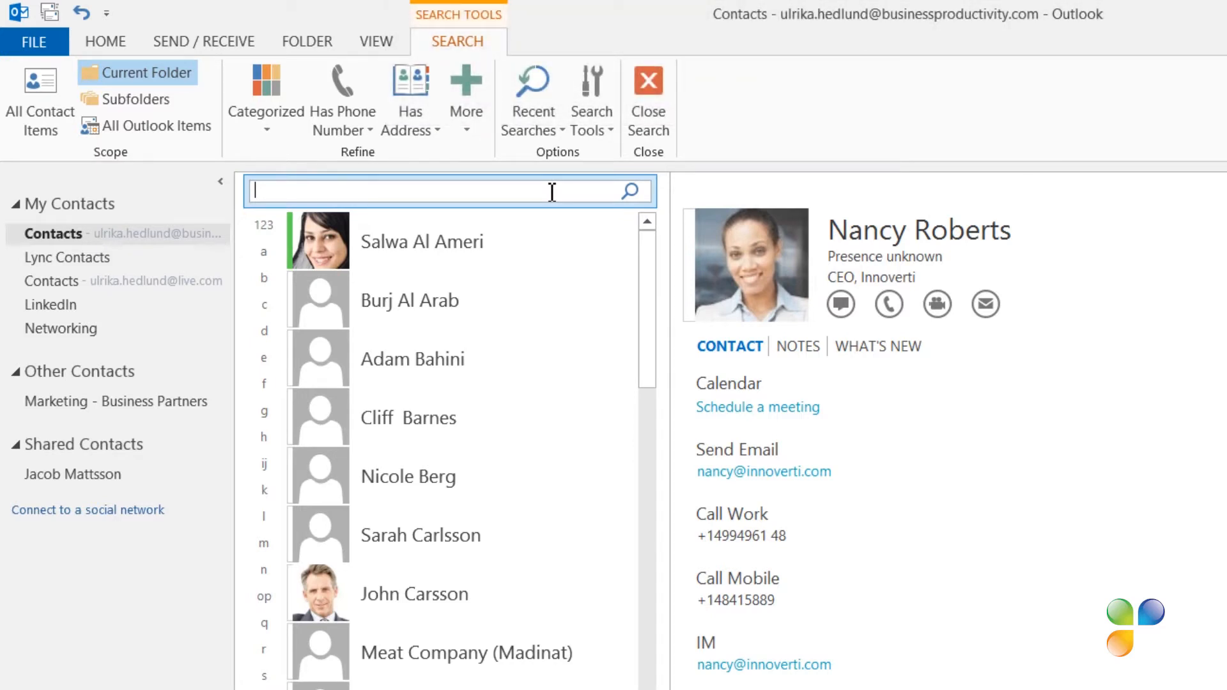
type("atherine")
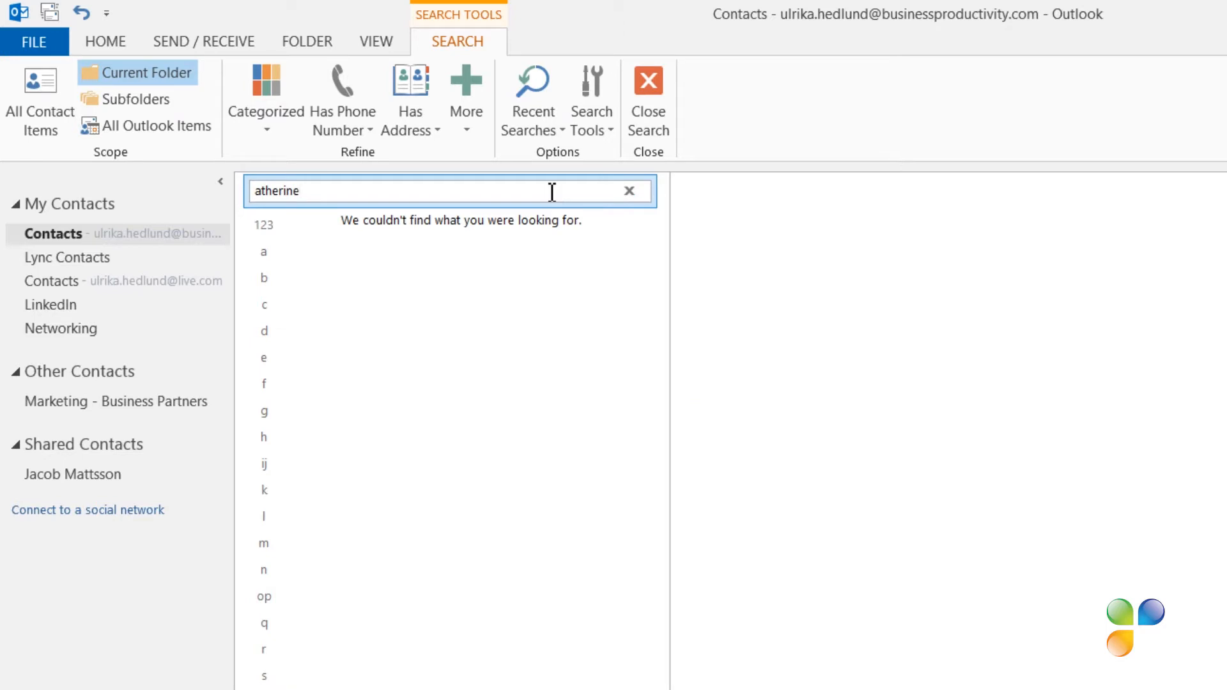
left_click(633, 192)
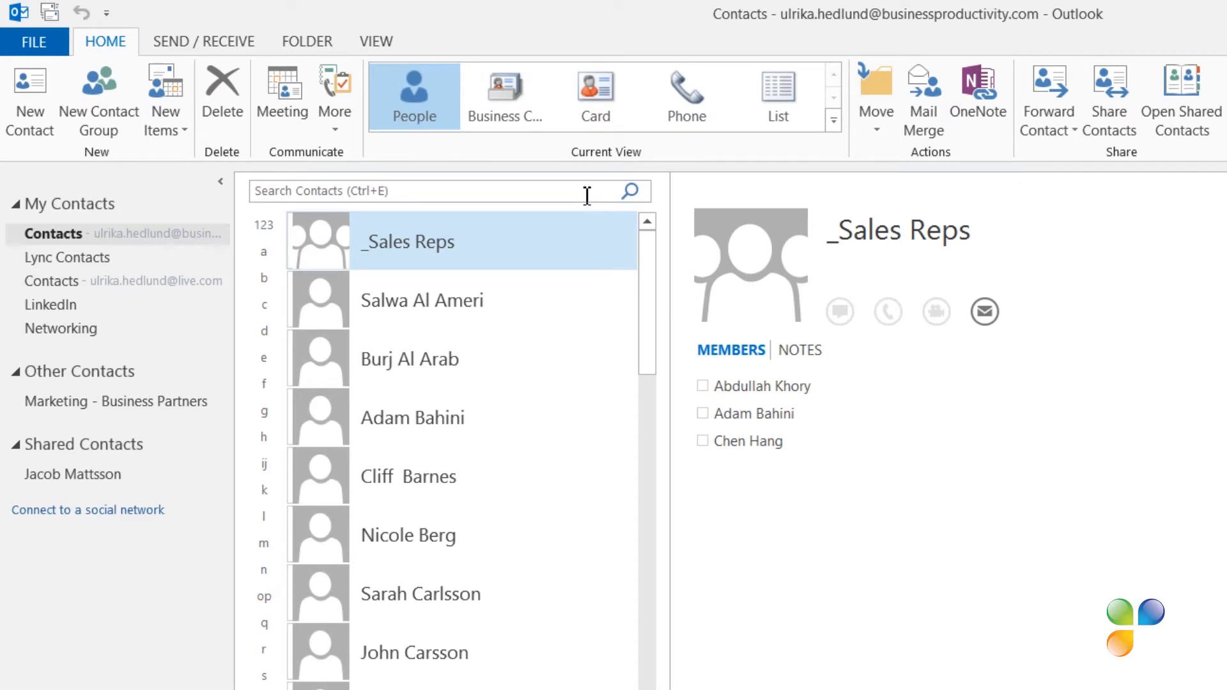
- Search the contacts by two spellings of a first name's beginning, view the matching contact and clear the search
left_click(587, 195)
type("Cath")
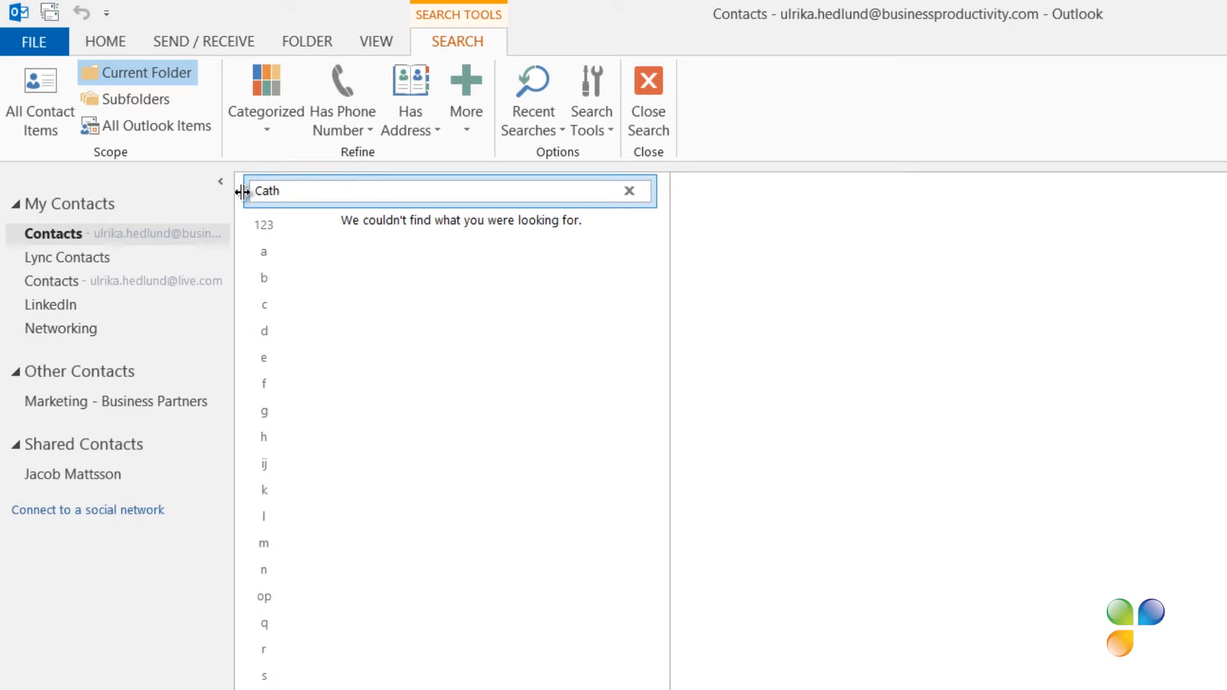
left_click_drag(284, 191, 252, 191)
type("Kat")
left_click(418, 247)
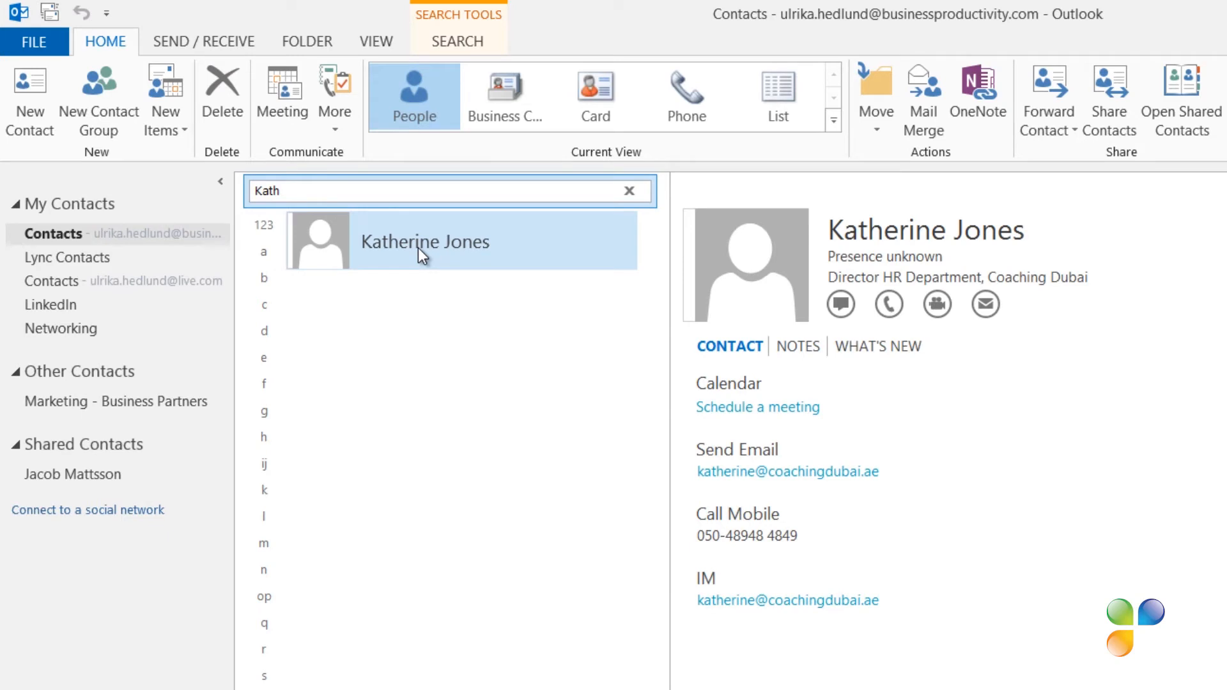
left_click(628, 190)
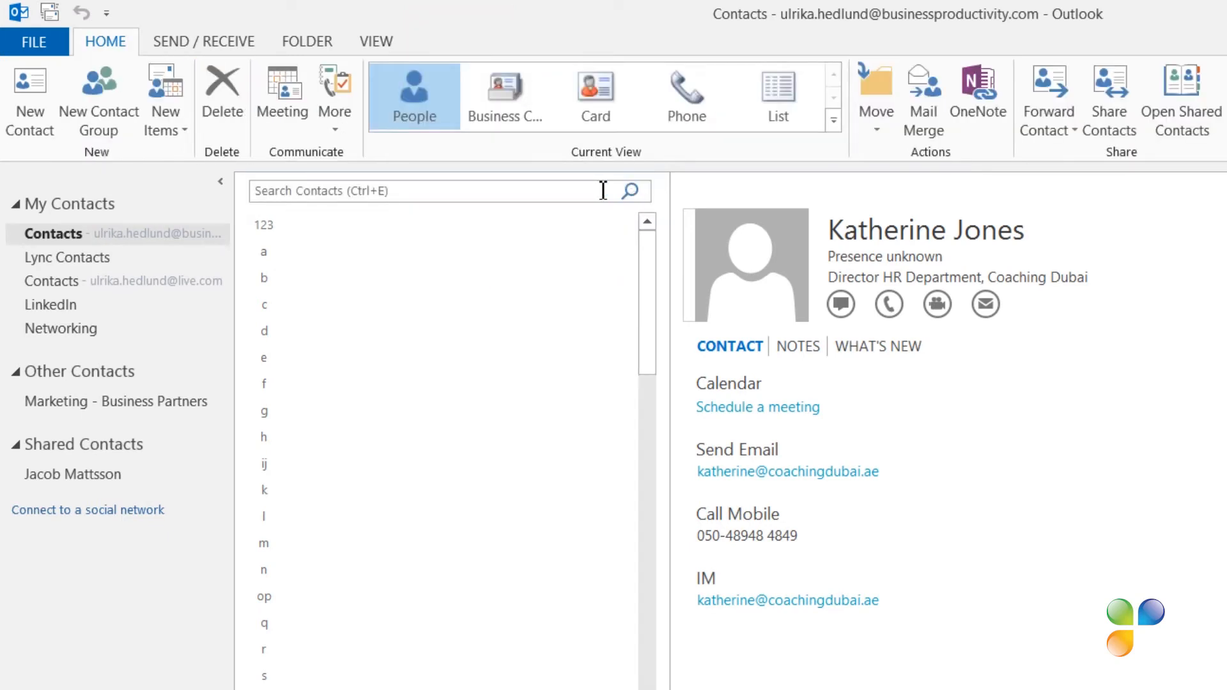
- Search the contacts by a partial membership number, view the Emirates Golf Club contact's notes and clear the search
left_click(596, 190)
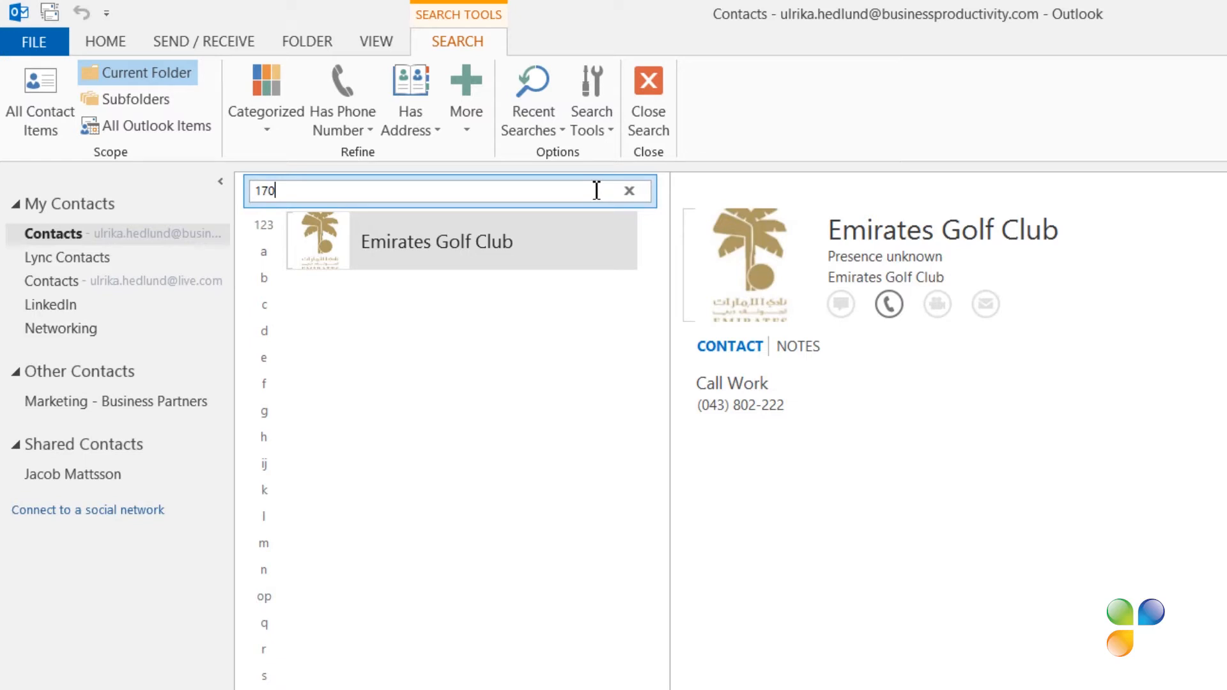
left_click(796, 350)
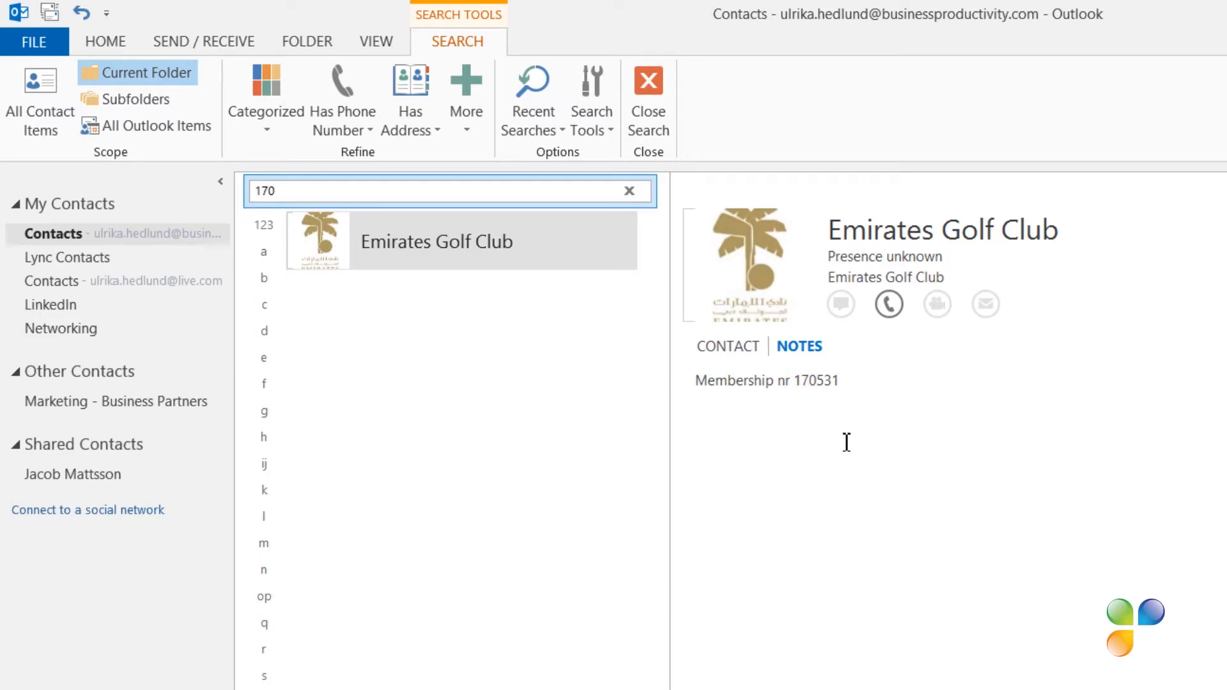
left_click(629, 193)
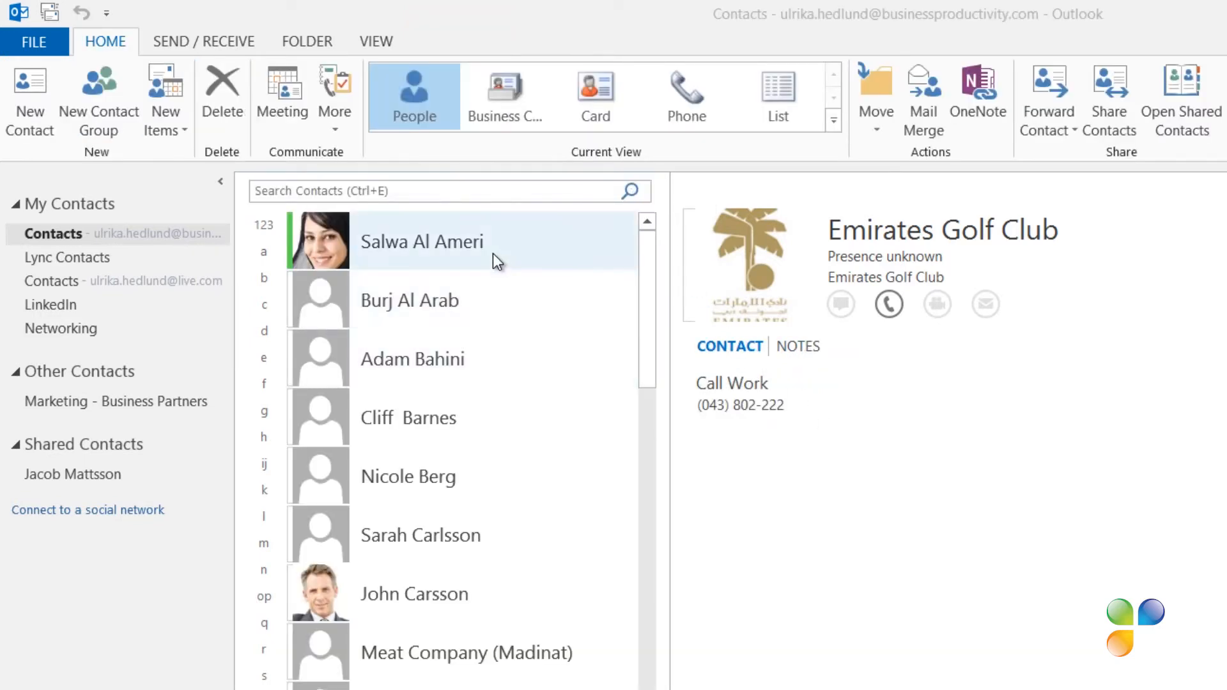
- Add a Job Title criterion to the contact search and search for CEO
left_click(363, 191)
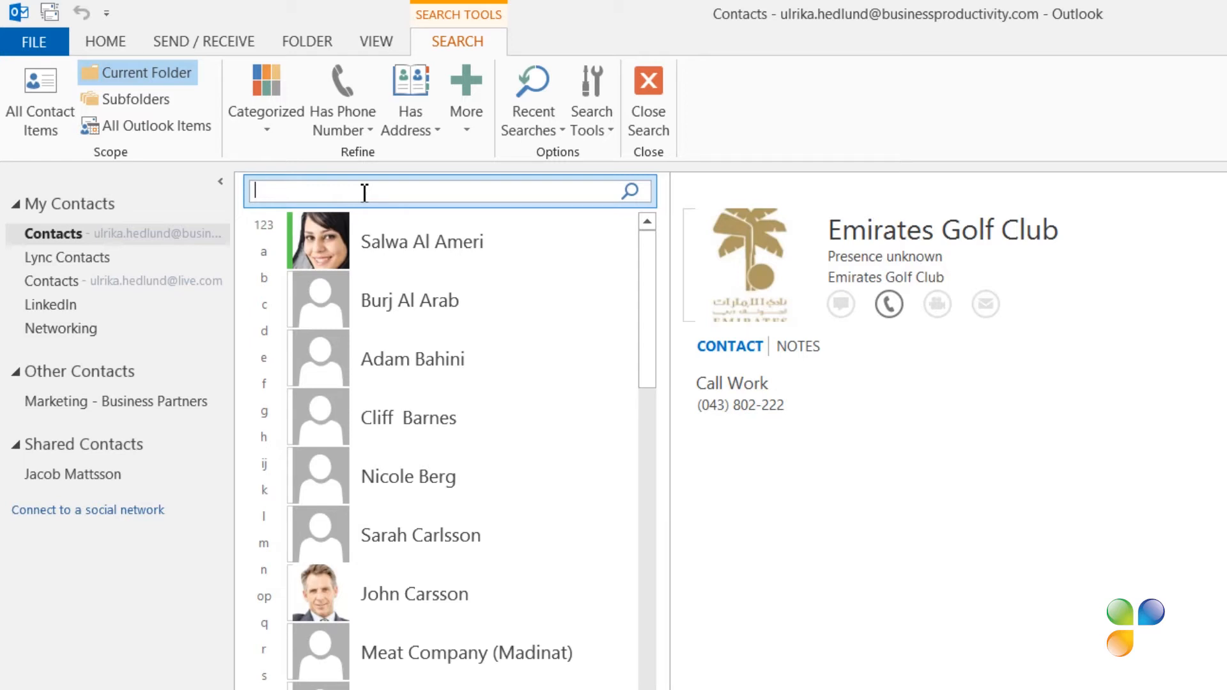
left_click(466, 107)
left_click(549, 526)
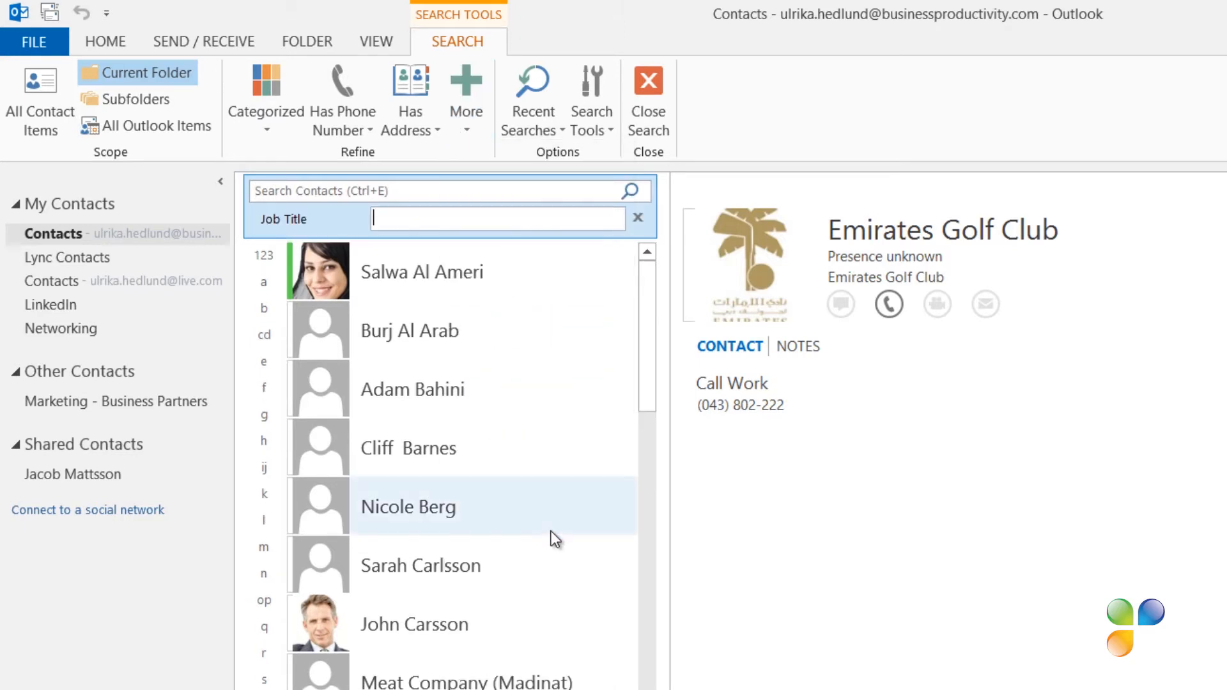
type("CEO")
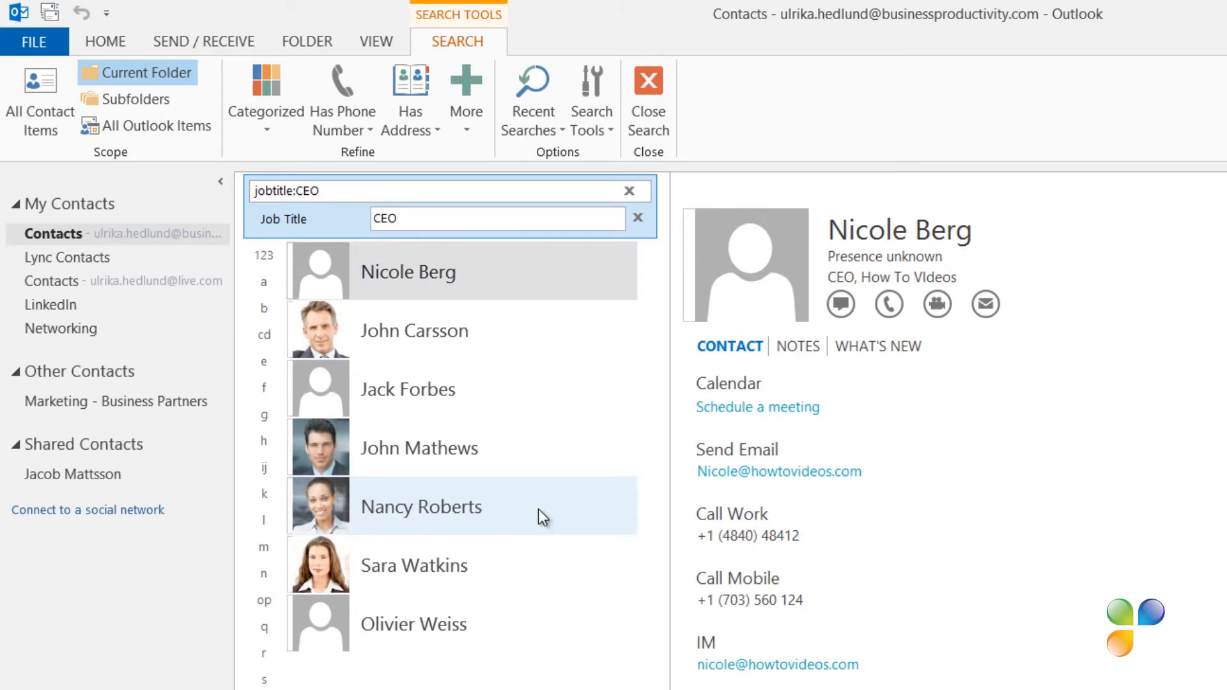
- Show the found CEO contacts in the business card view and create an email addressed to all of them
left_click(108, 41)
left_click(422, 89)
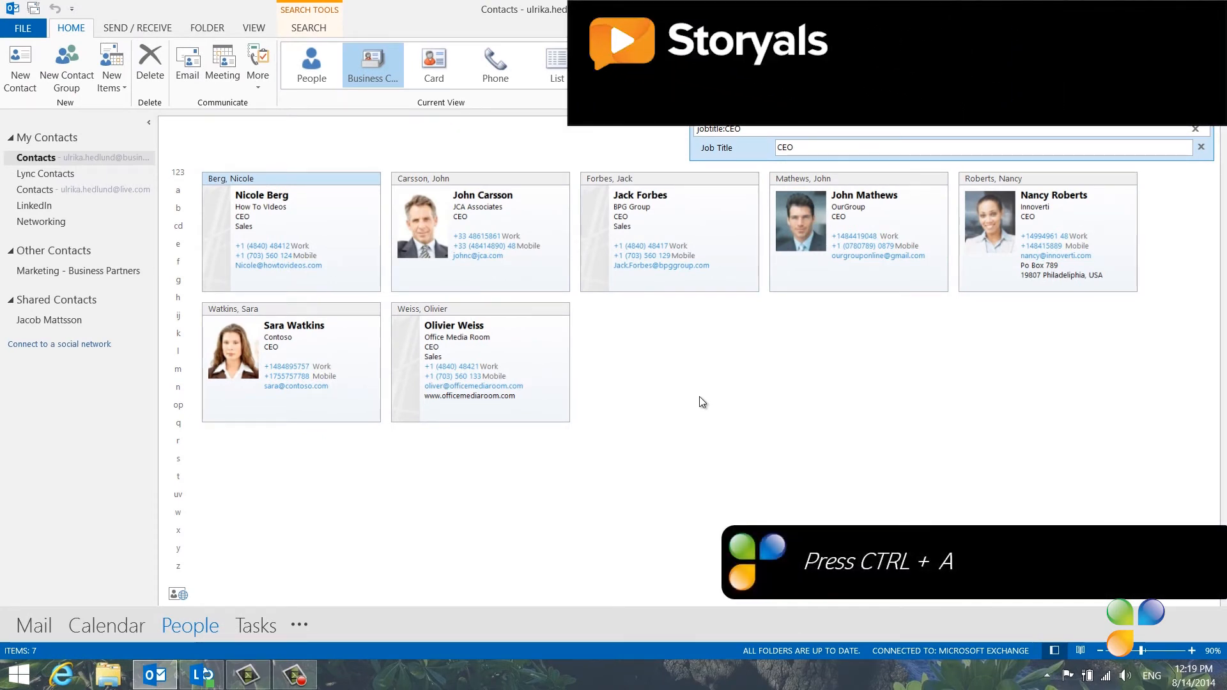
key("ctrl+a")
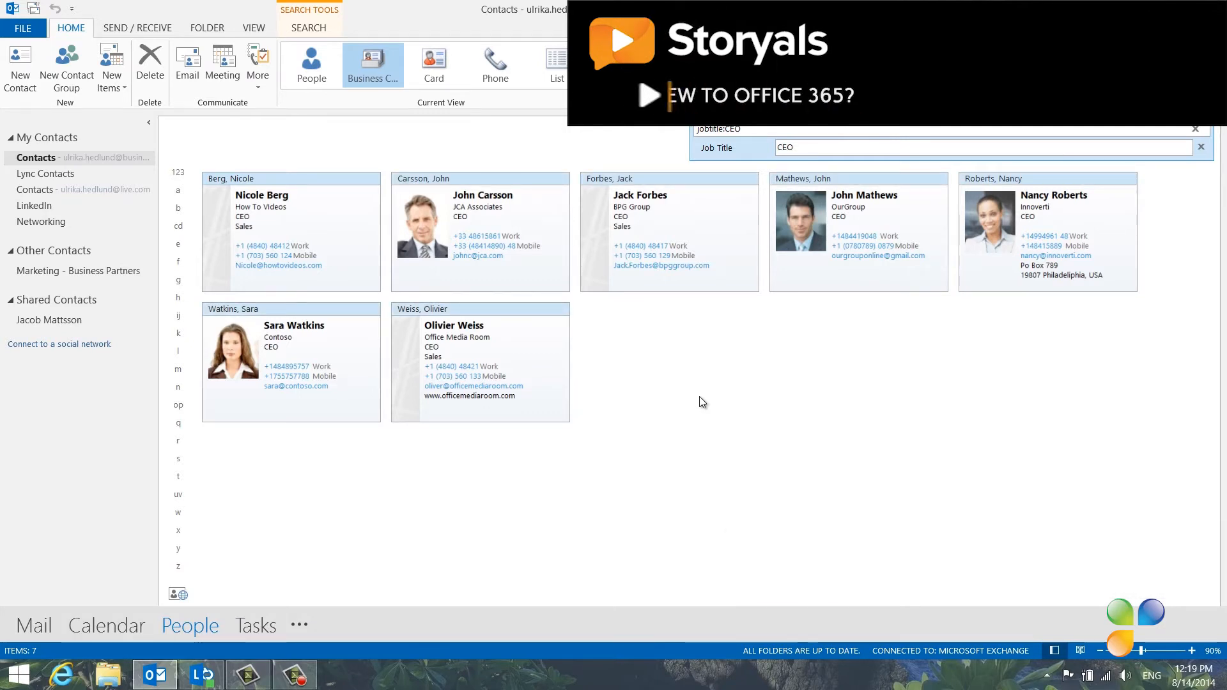
left_click(197, 71)
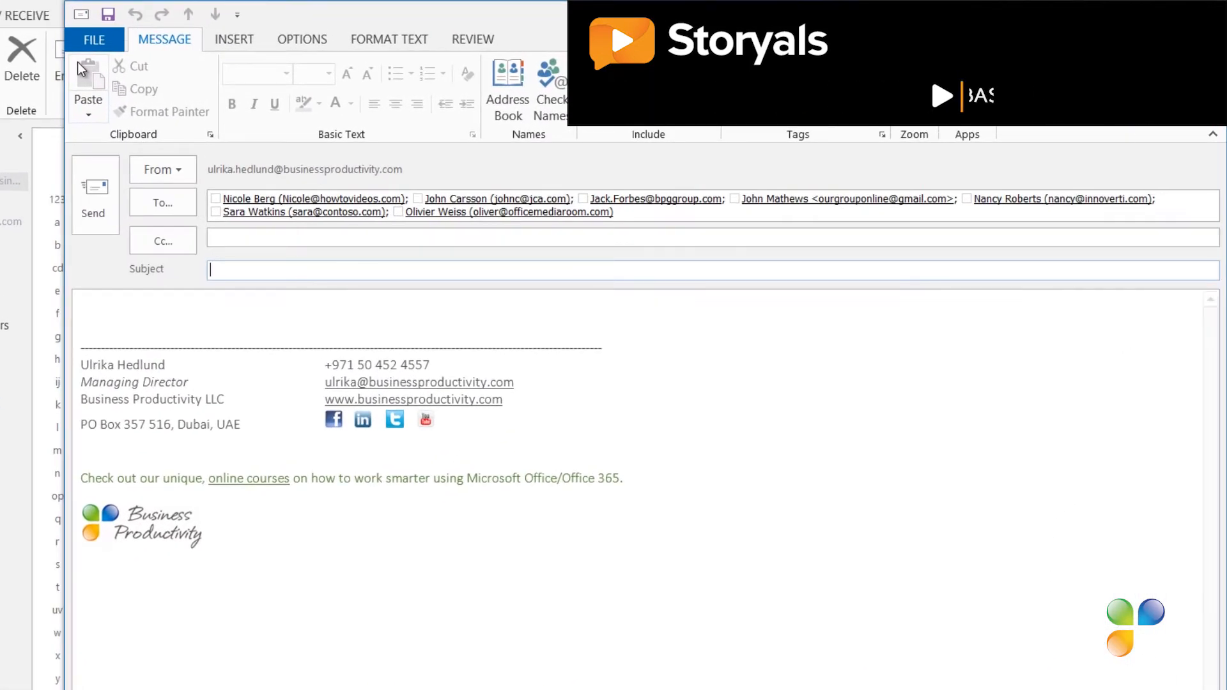
- Move all the message's recipients from To to Bcc and set the subject to "Executive roundtable"
left_click(182, 207)
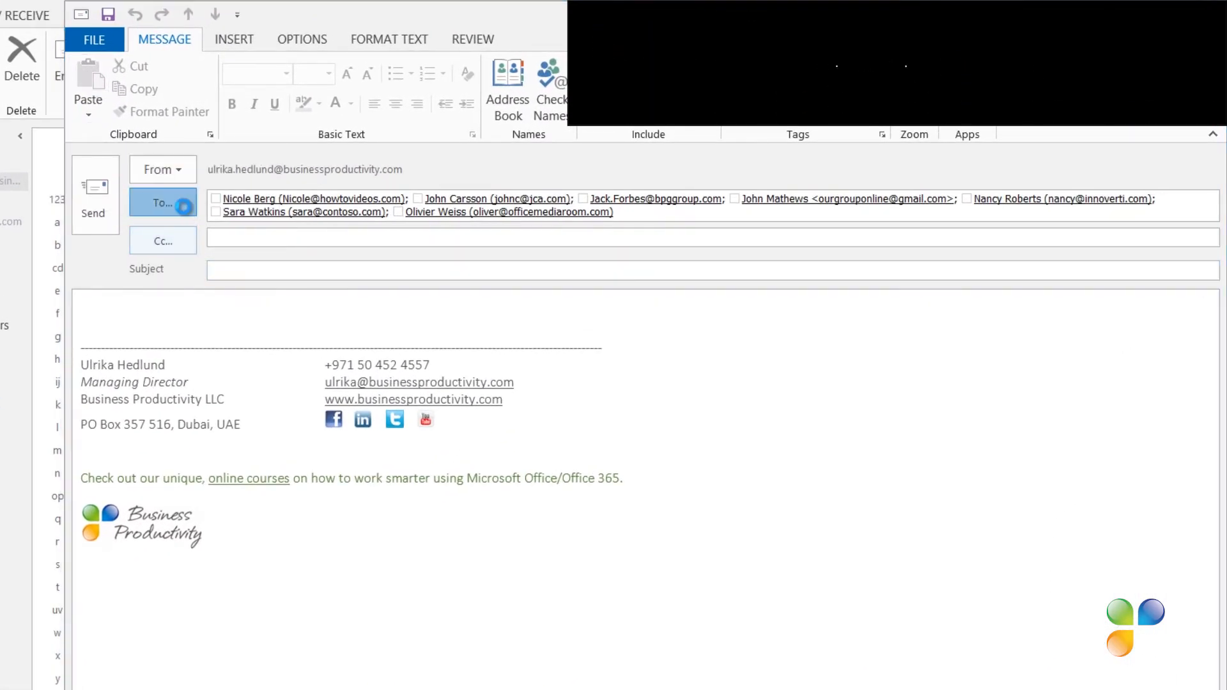
key("ctrl+a")
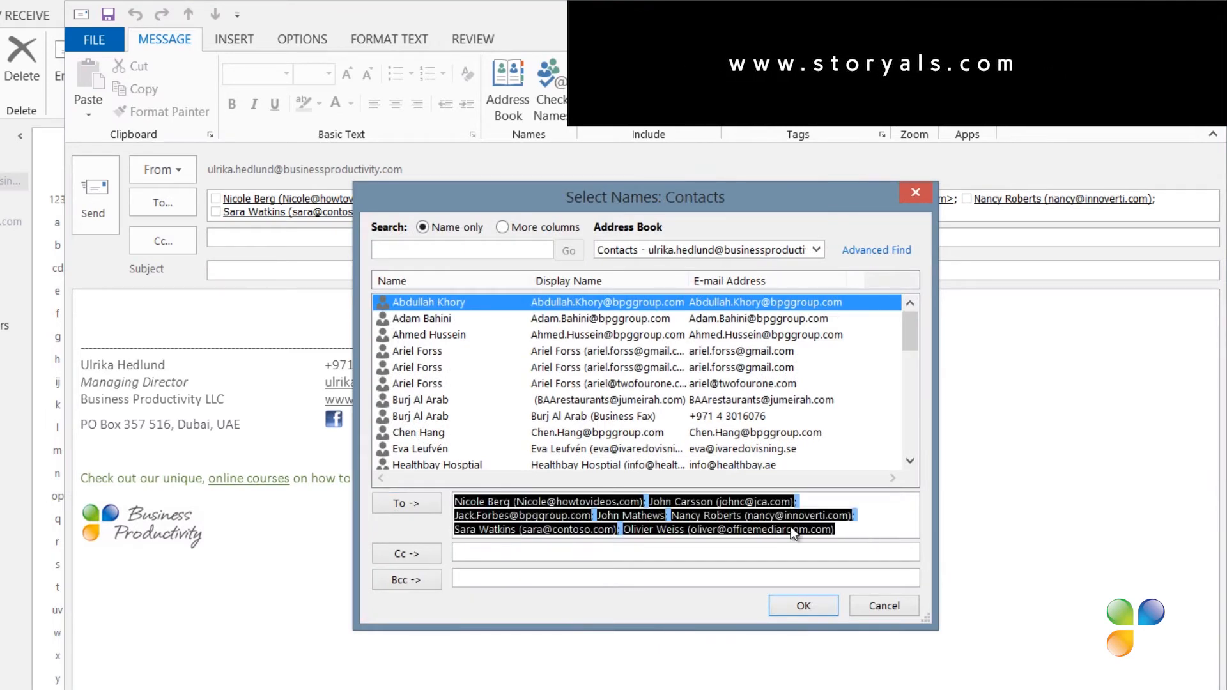
left_click_drag(792, 530, 693, 578)
left_click(800, 633)
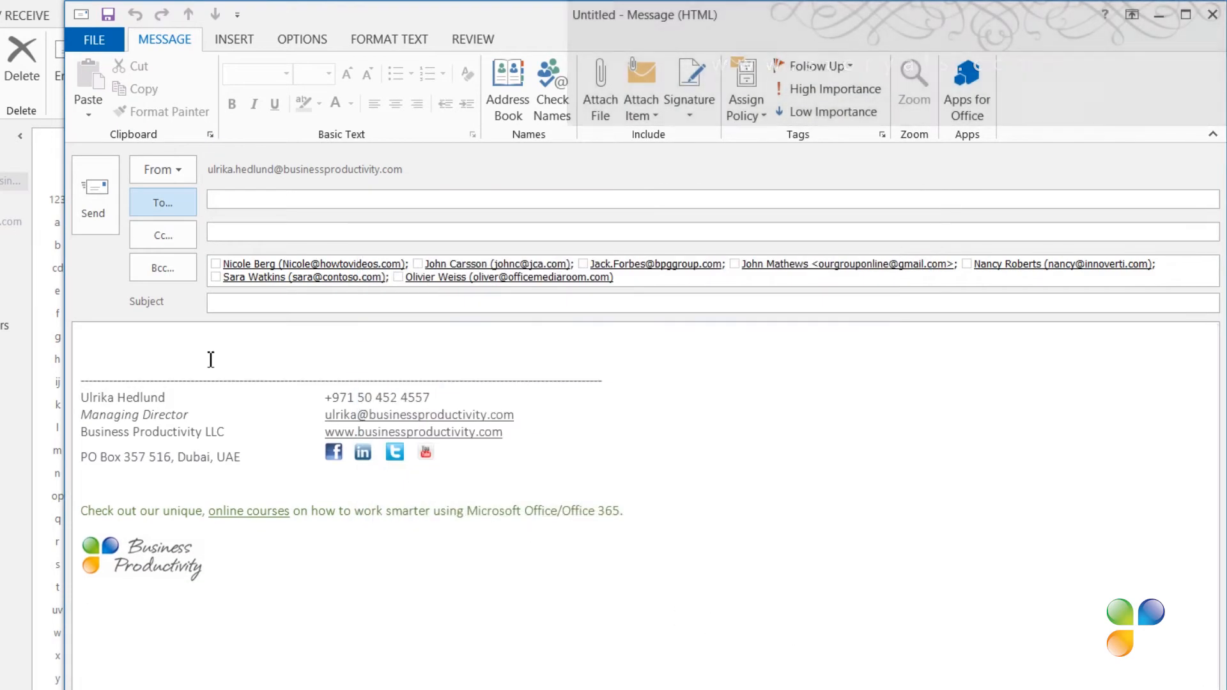
left_click(233, 303)
type("Executive roundtable")
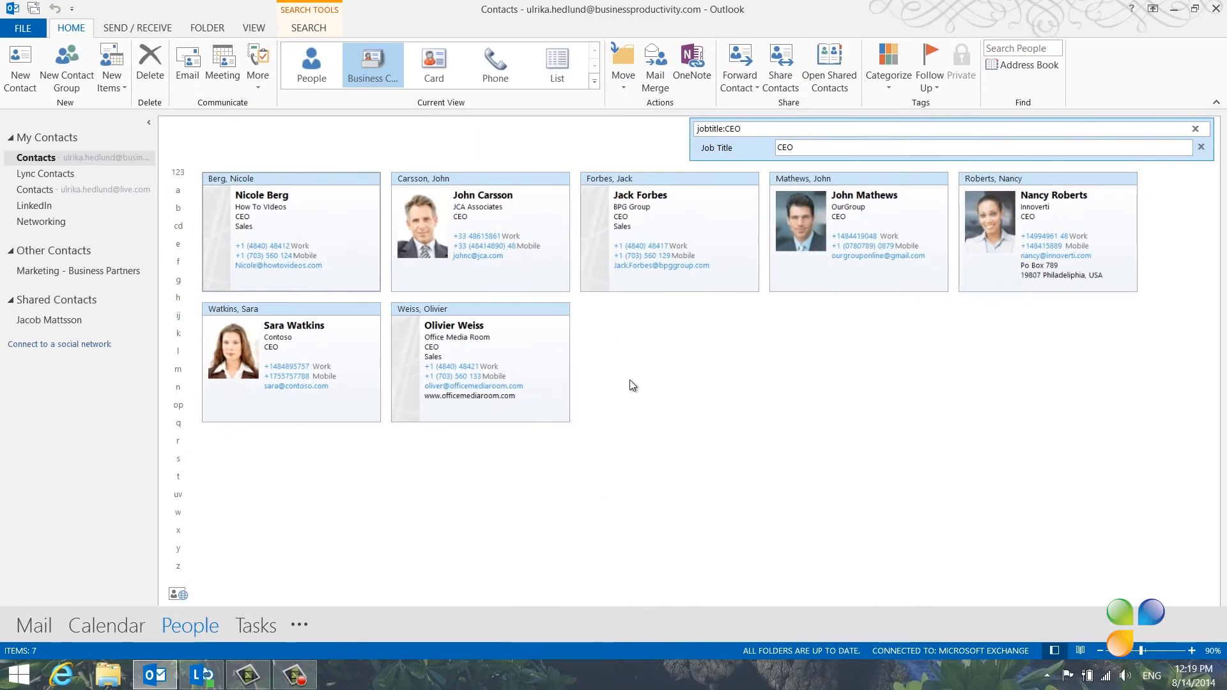
- Remove the Job Title criterion, search for a contact's first name and extend the search to all contact items
left_click(1201, 147)
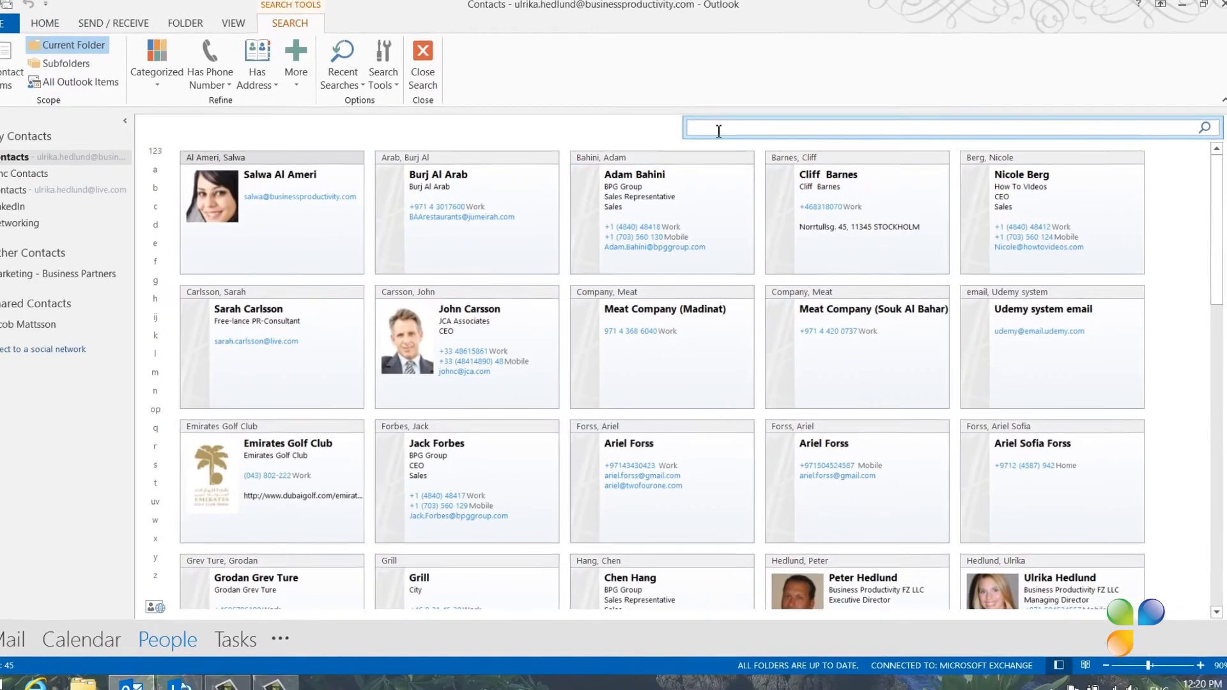
type("Susanna")
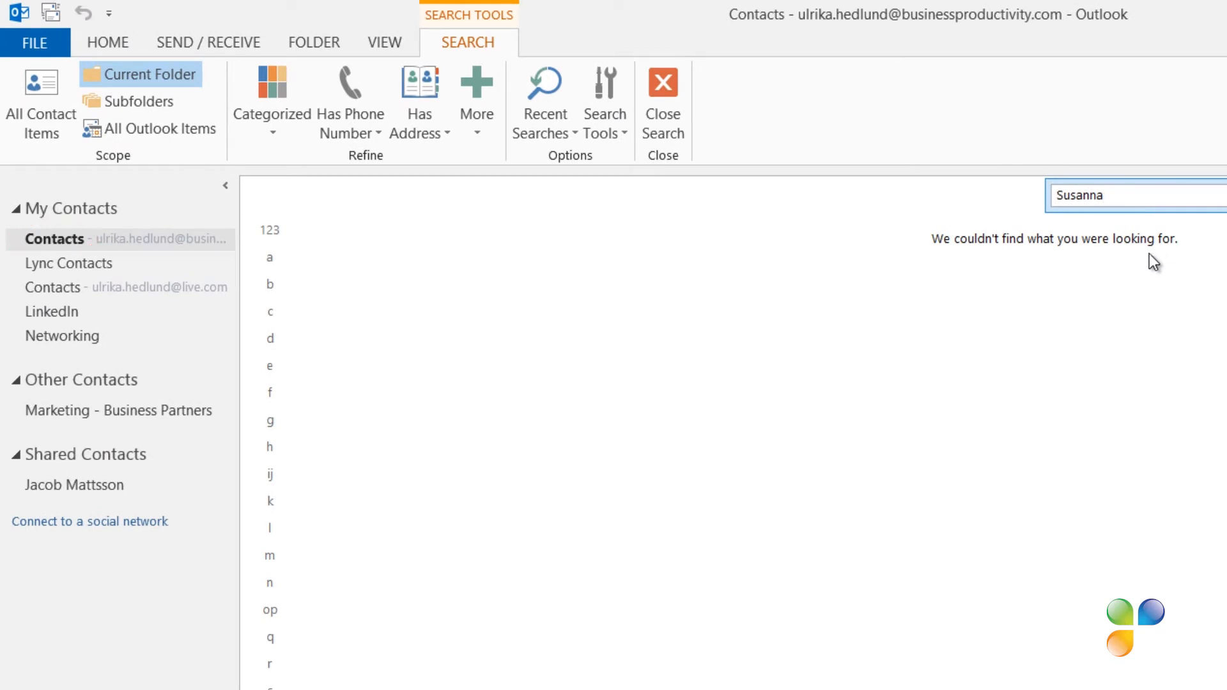
left_click(22, 113)
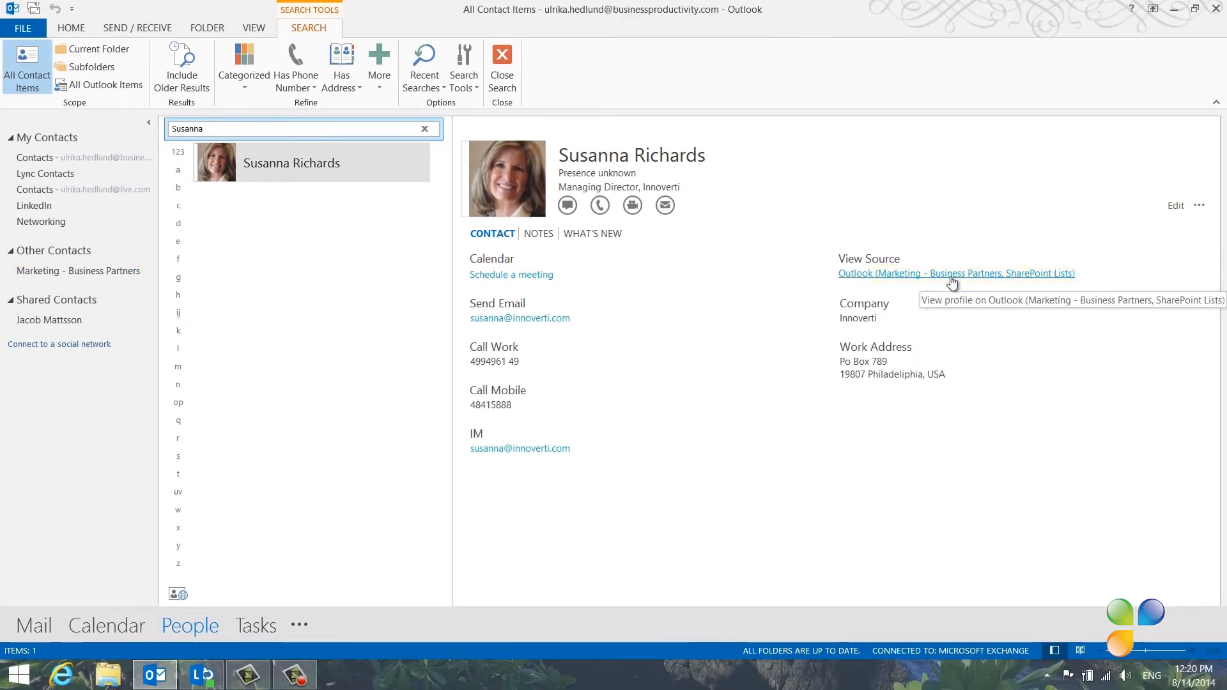
- Create an email to the found Innoverti managing director with the subject "Partnership for the Executive roundtable?"
left_click(667, 206)
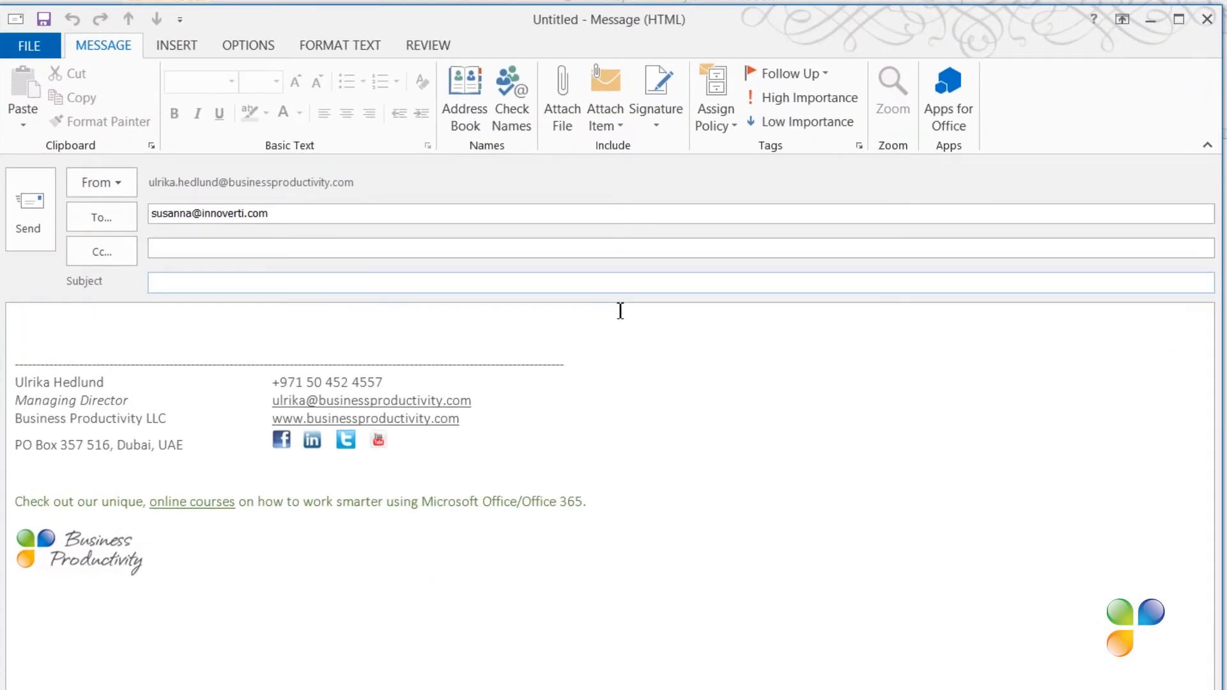
type("Partnership for the Executive roundtable?")
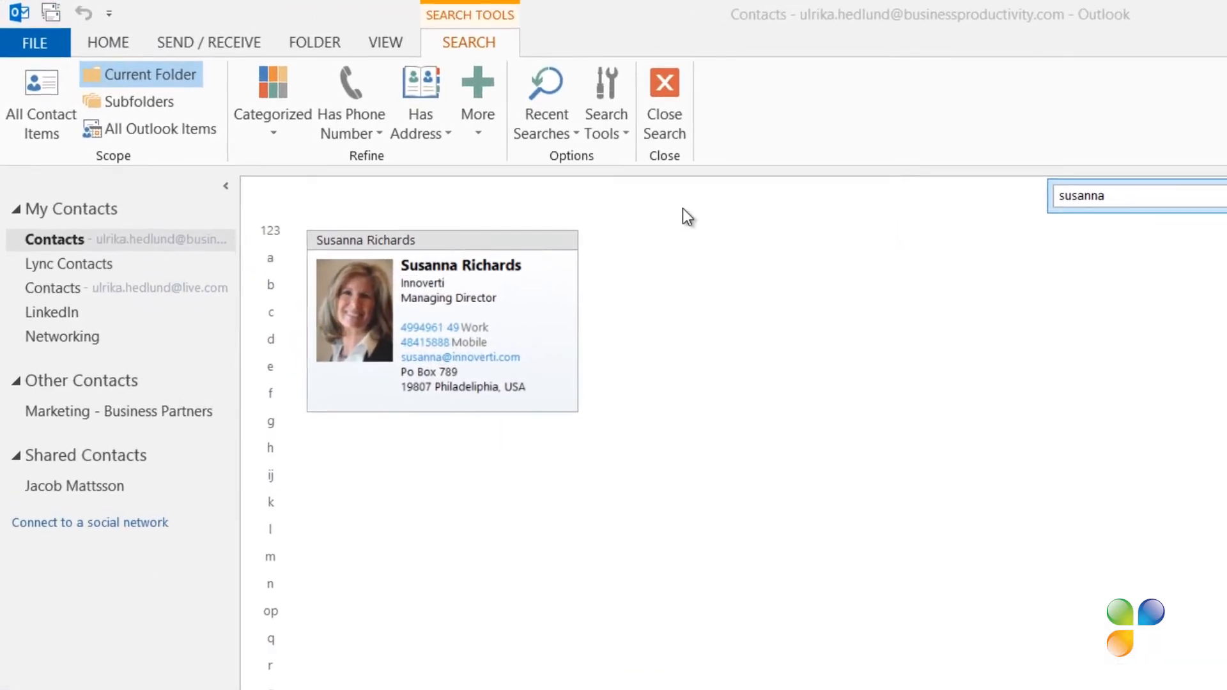
- Check the indexing status of the search
left_click(609, 120)
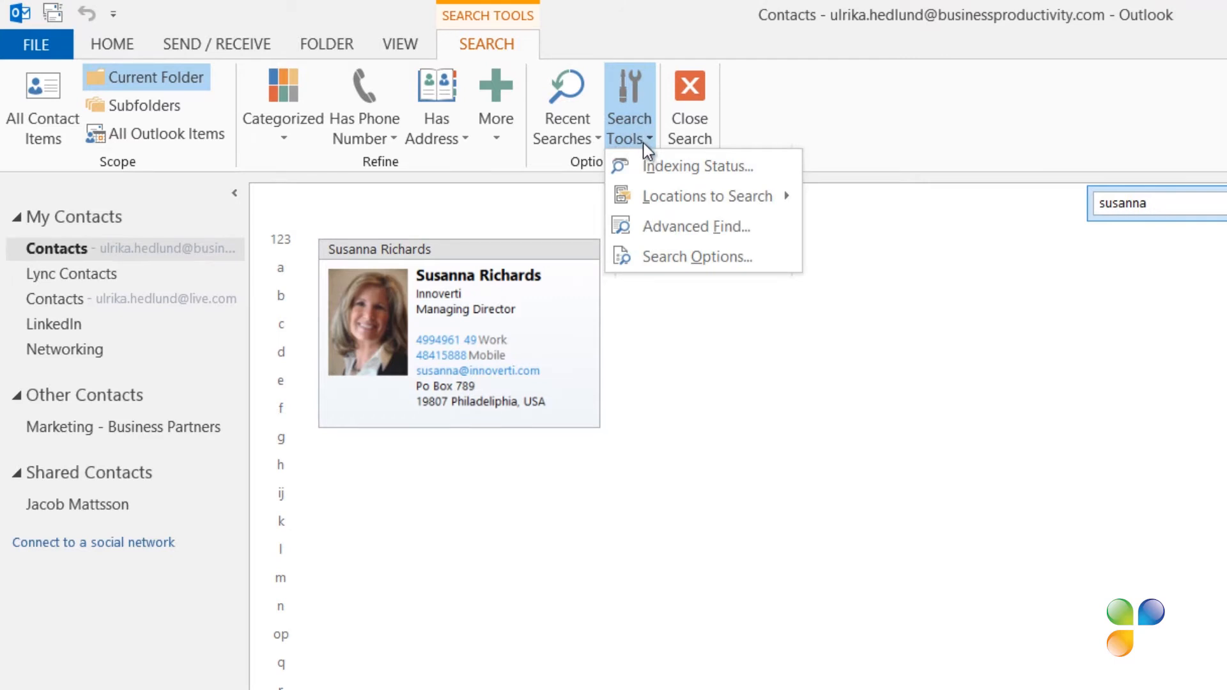
left_click(656, 167)
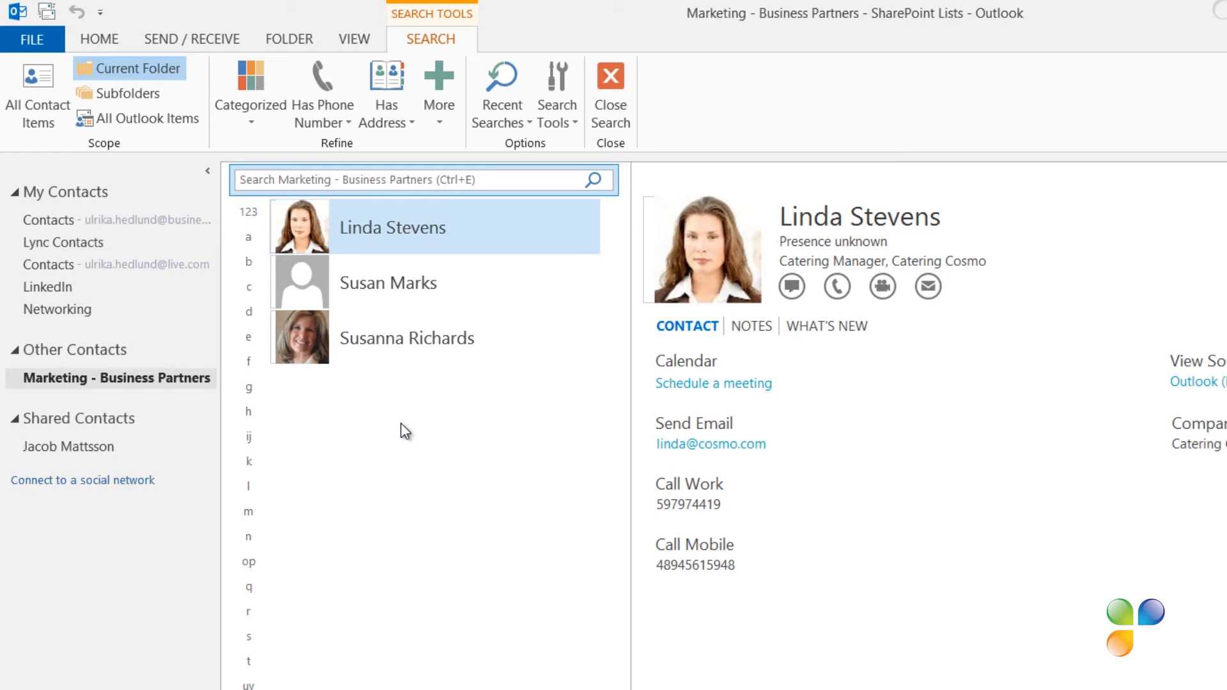
- Add all contacts from the Marketing - Business Partners folder to the main Contacts folder, then search for one of them there and clear the search
key("ctrl+a")
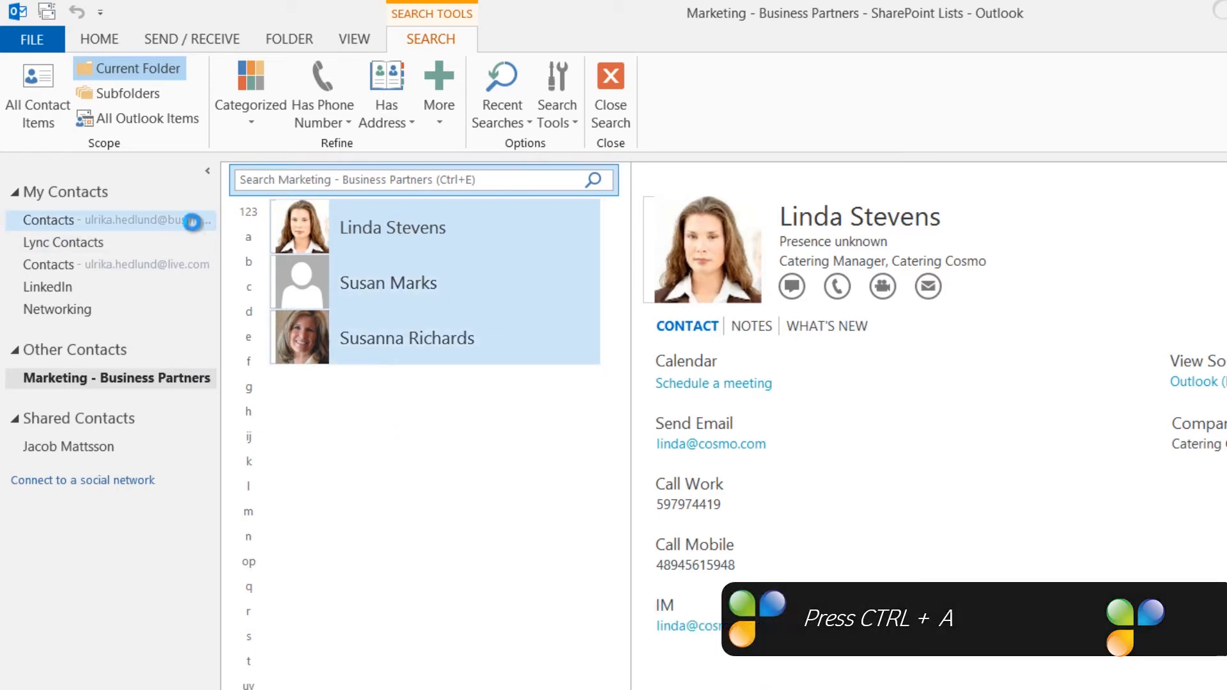
left_click(194, 225)
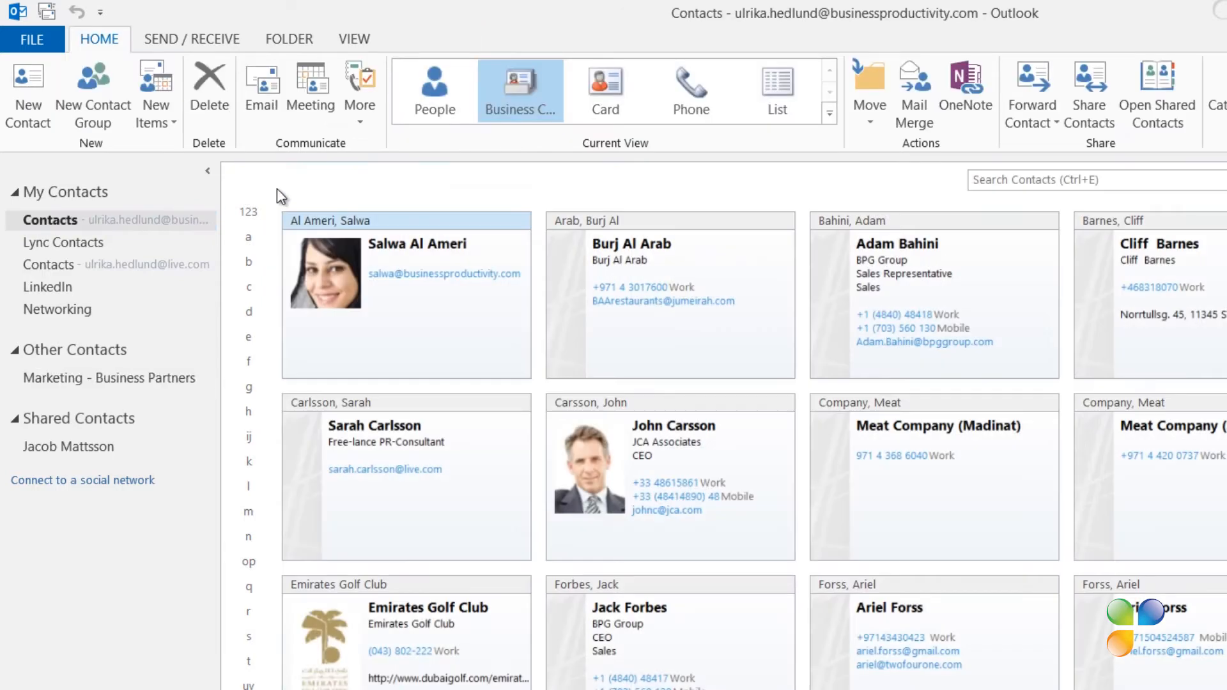
left_click(1029, 186)
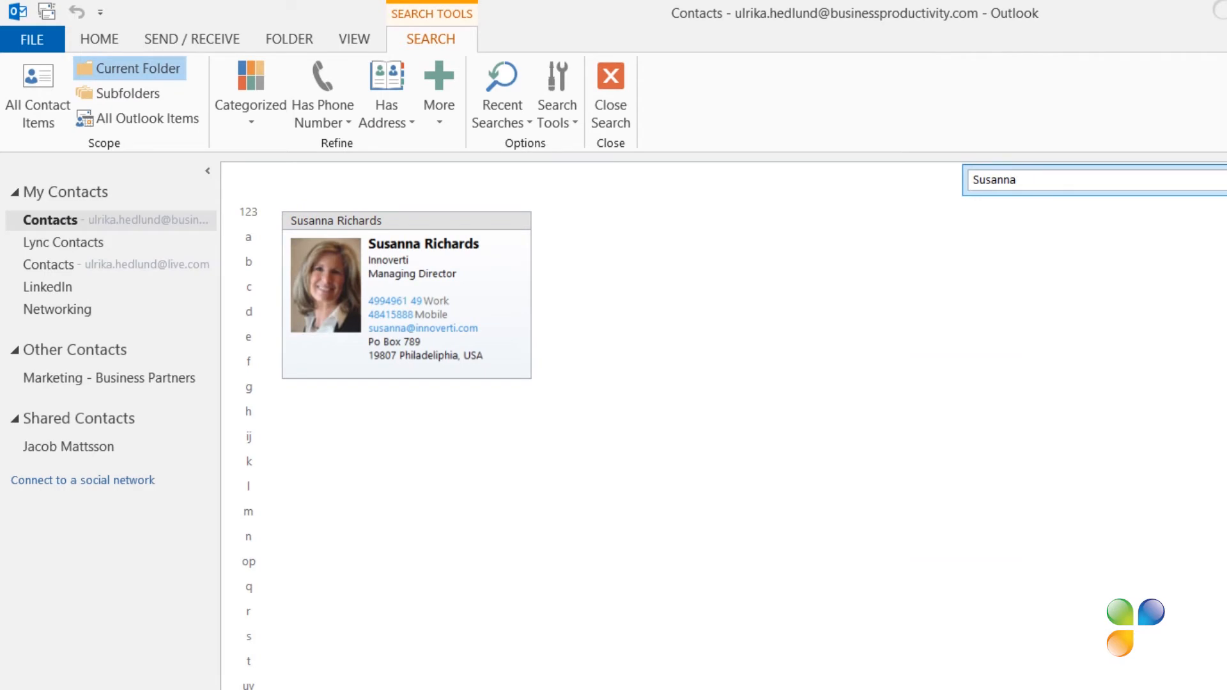
key("Escape")
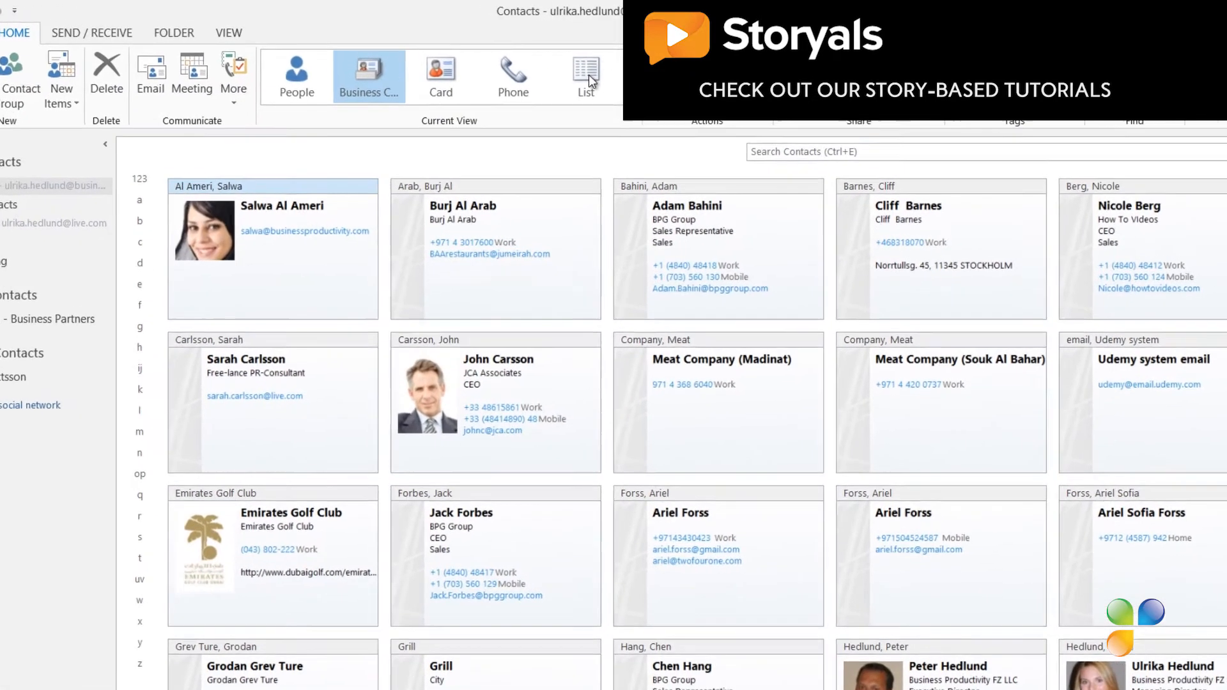
- Show the contacts as a list arranged by categories and look through the category groups
left_click(588, 74)
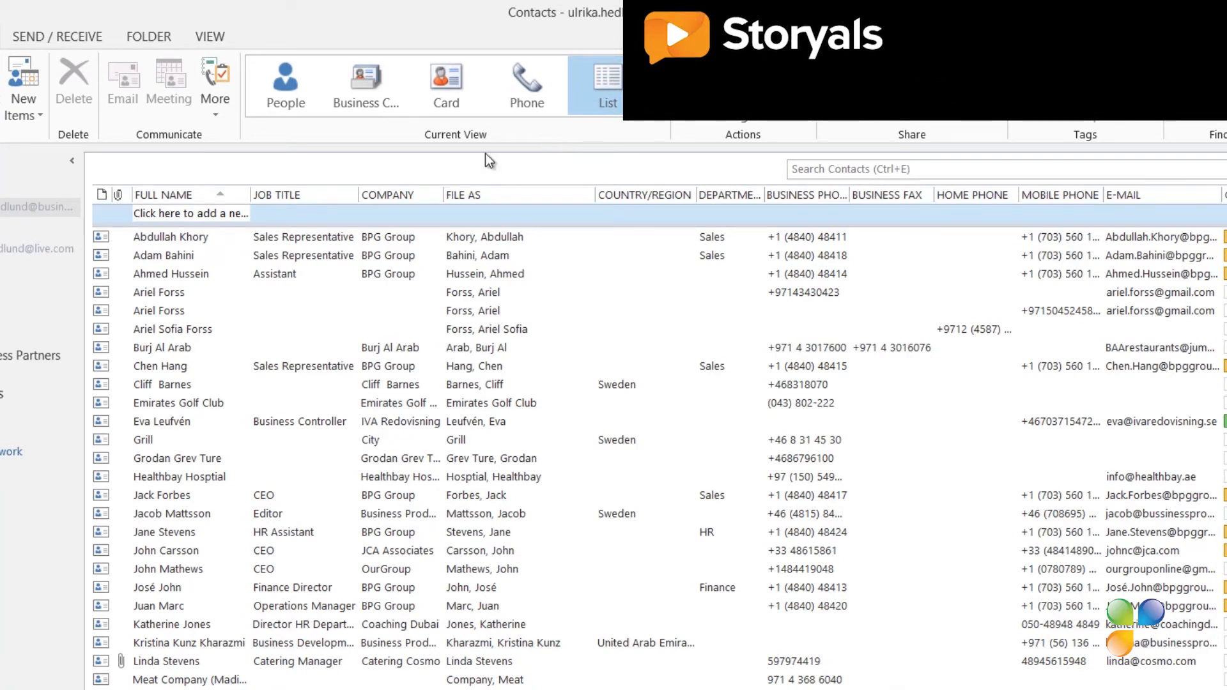
right_click(328, 197)
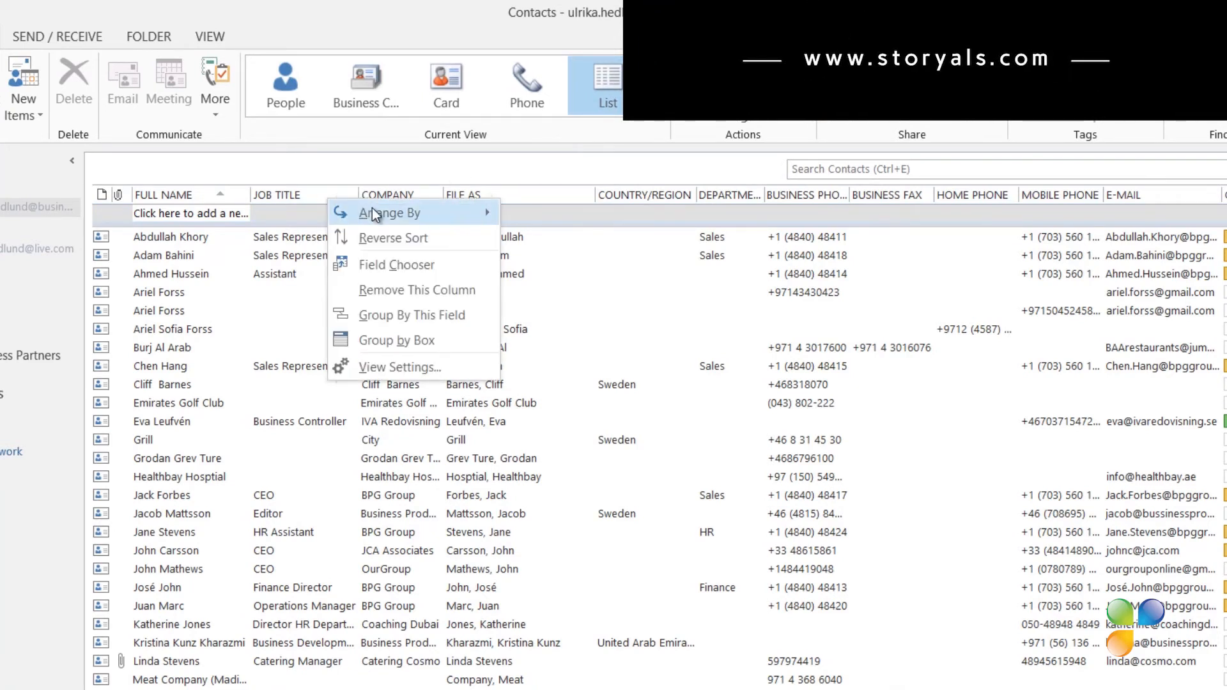
mouse_move(372, 209)
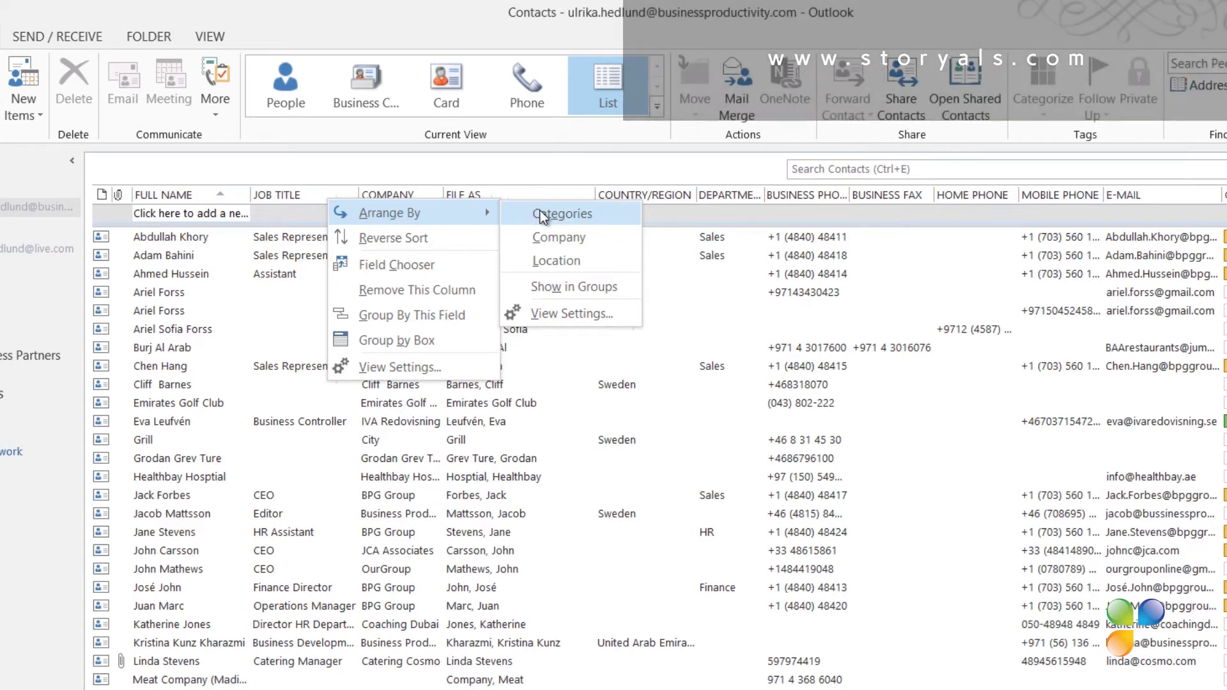
left_click(539, 211)
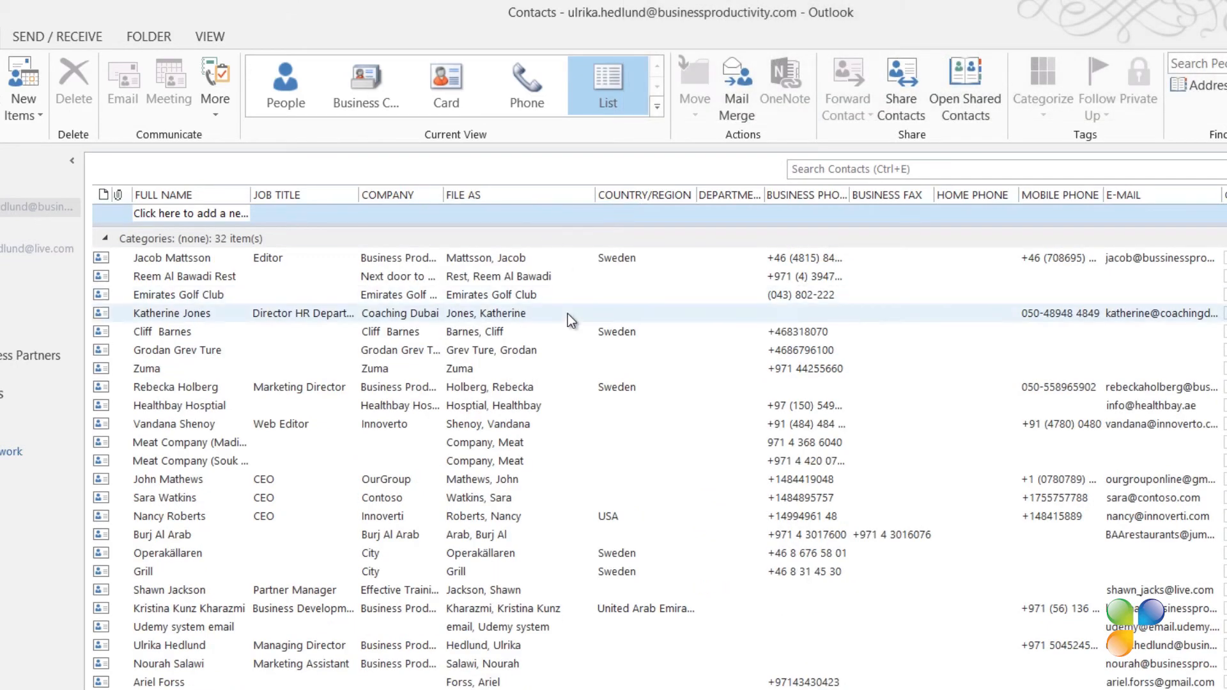
scroll(567, 313, "down", 7)
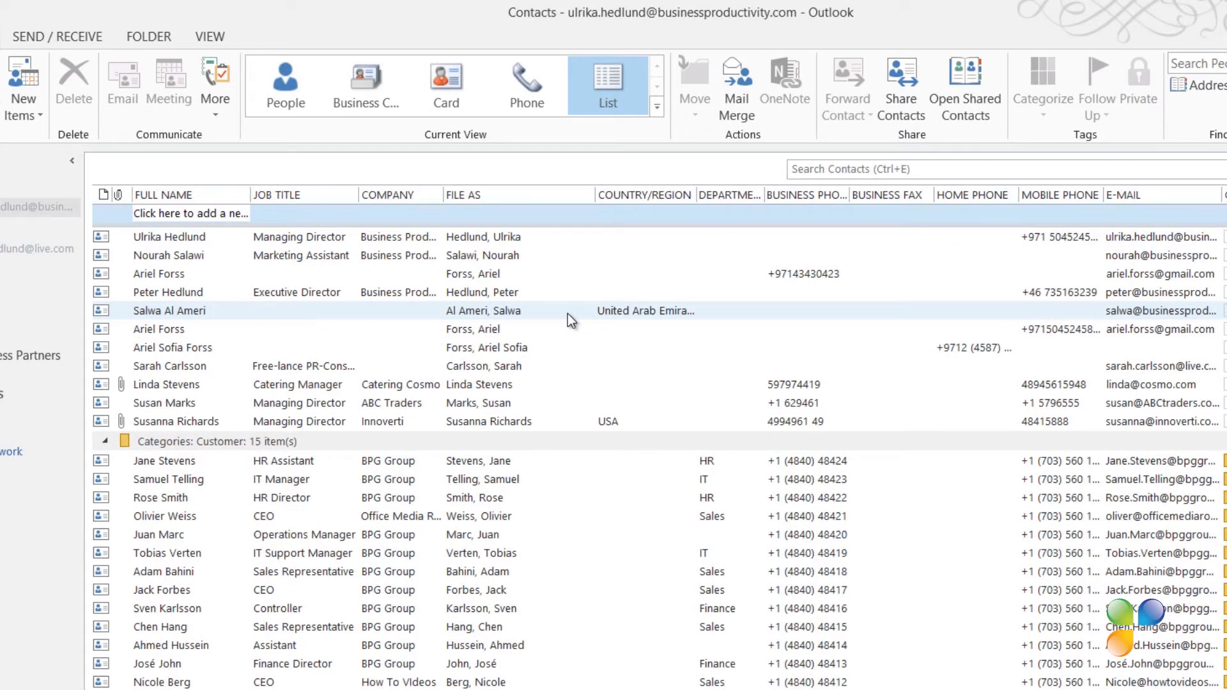
- Create a color category named Partner and assign it to the Innoverti managing director's contact
left_click(524, 421)
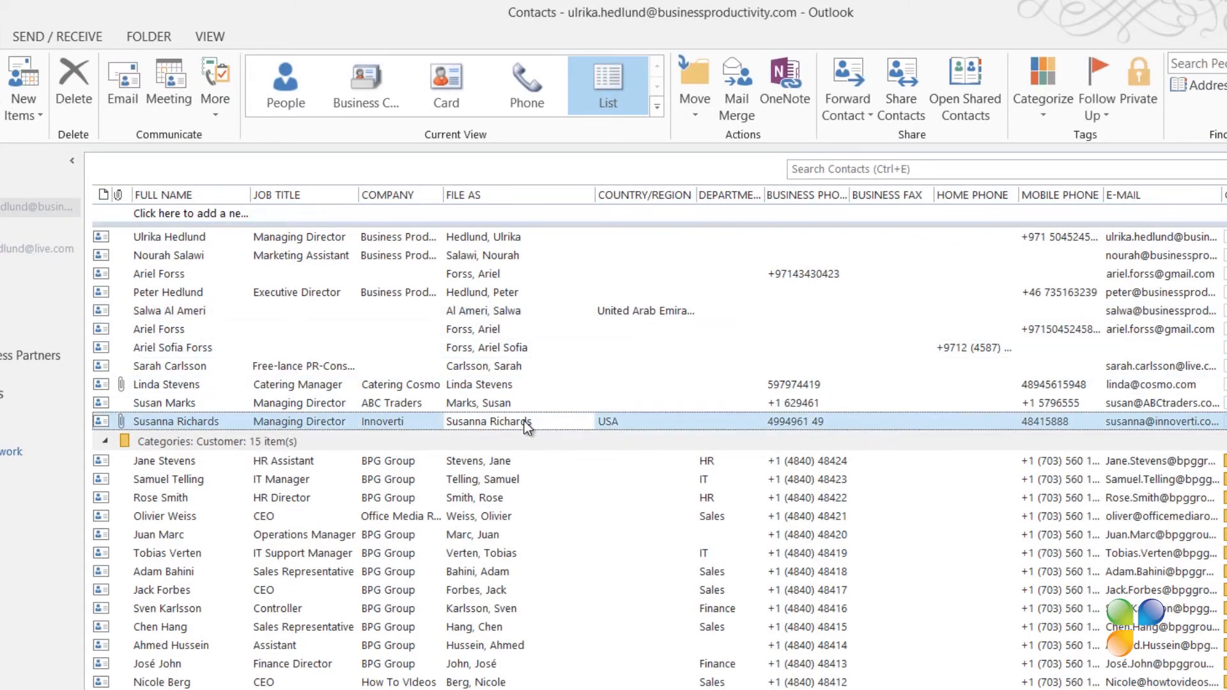
left_click(1055, 95)
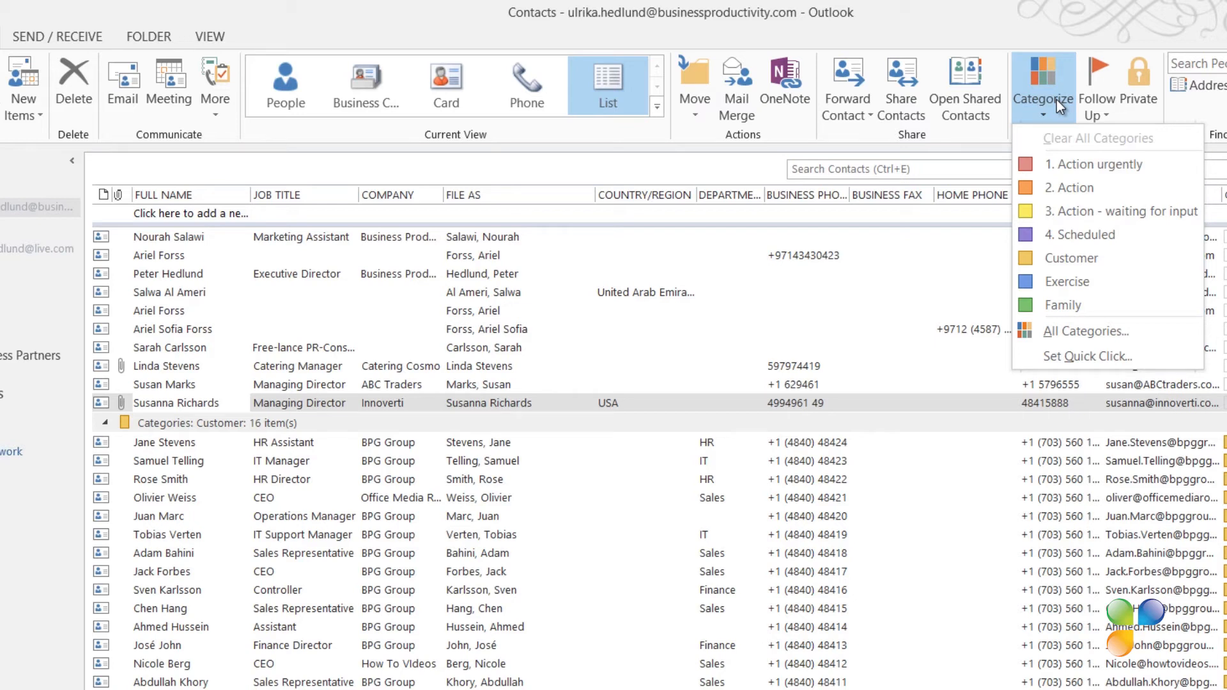
left_click(1101, 332)
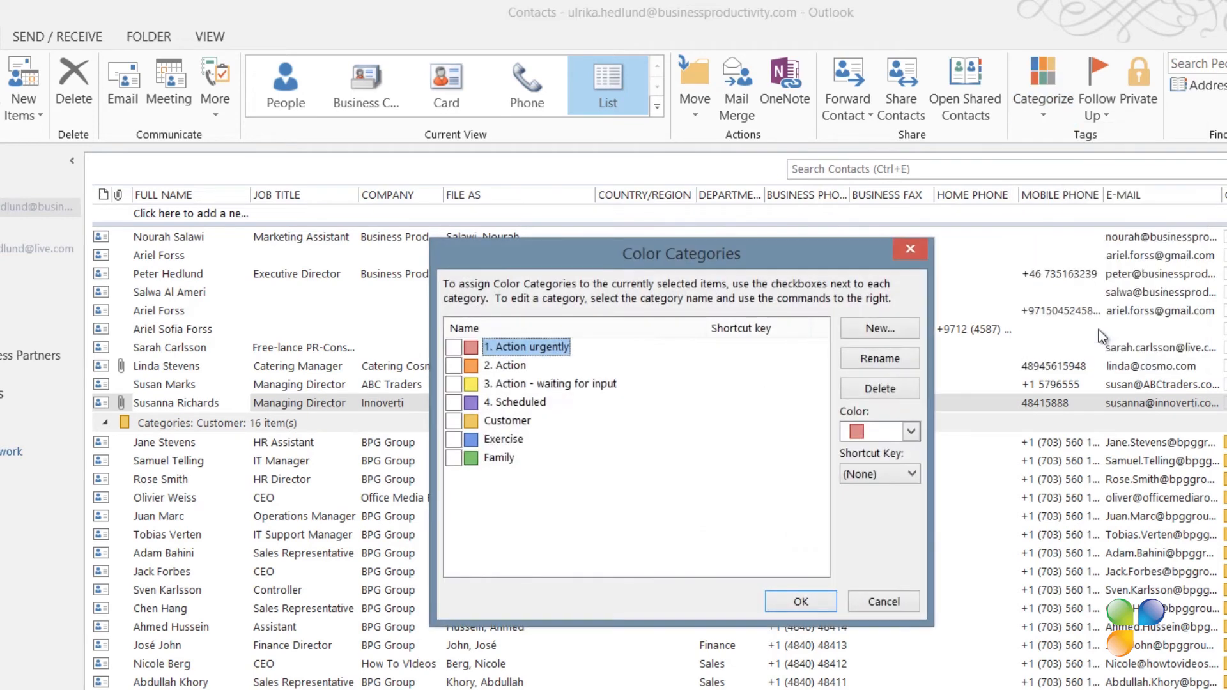
left_click(895, 327)
type("Par")
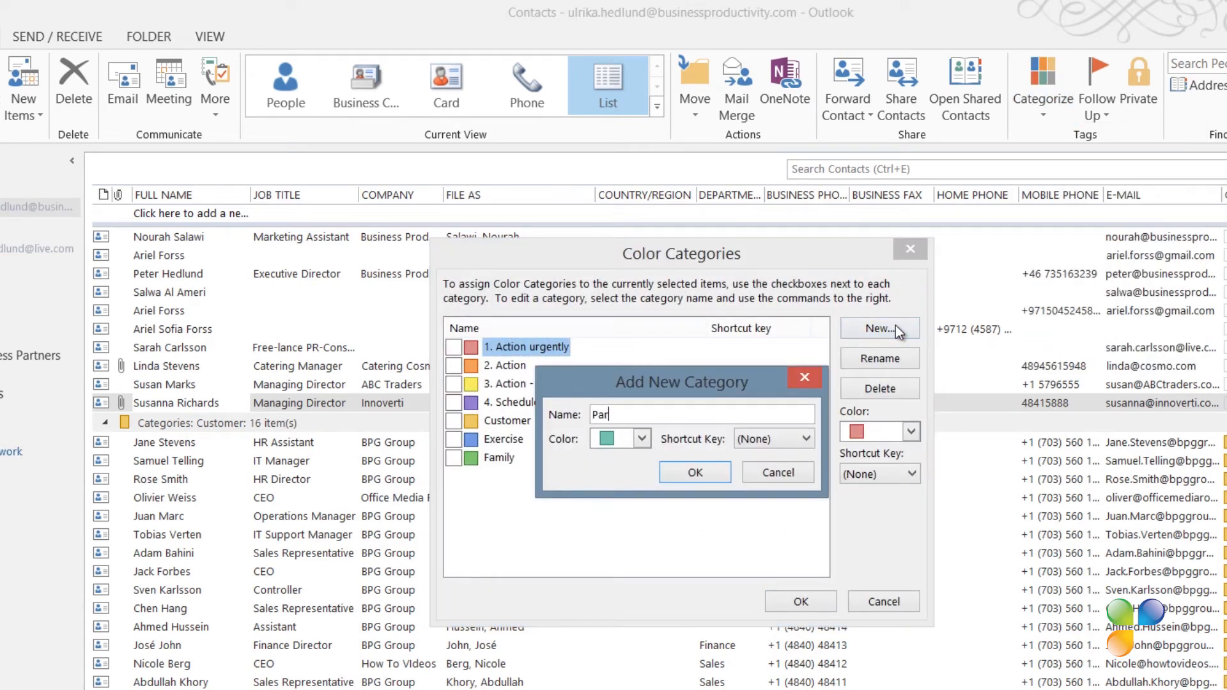
type("tner")
left_click(728, 466)
left_click(811, 602)
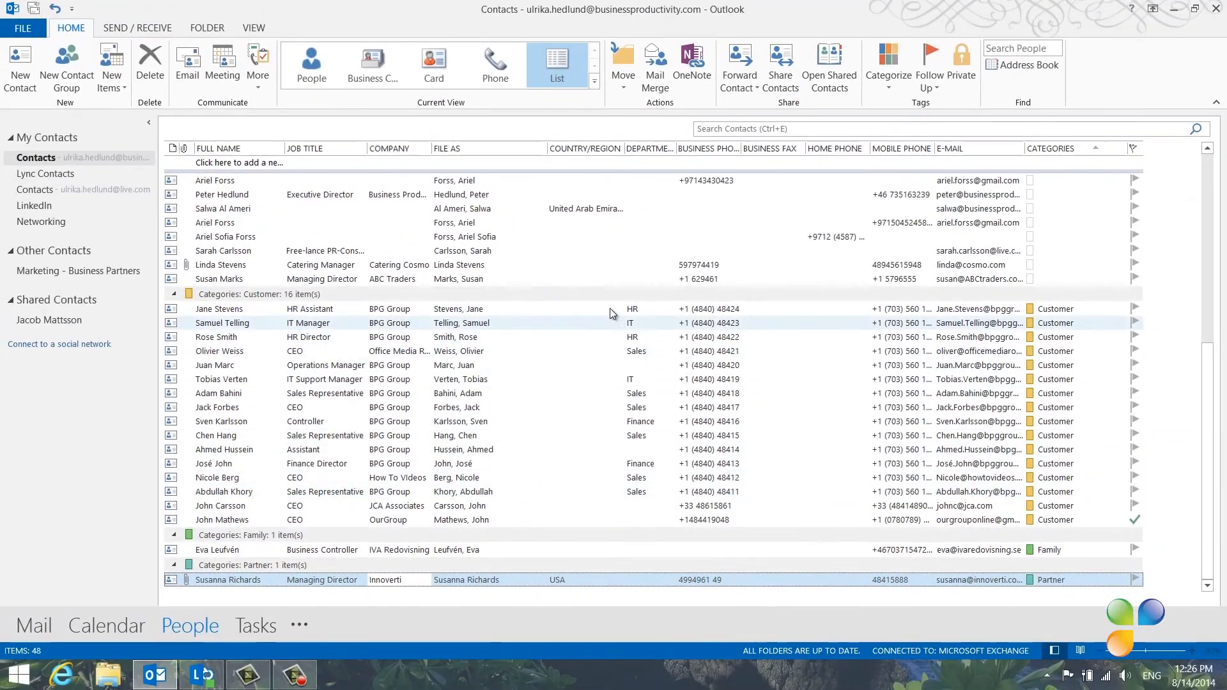
- Assign the uncategorized Contoso, Innoverti, Catering Cosmo and ABC Traders contacts to the Partner category by moving them into its group
left_click(597, 277)
left_click(398, 265, "shift")
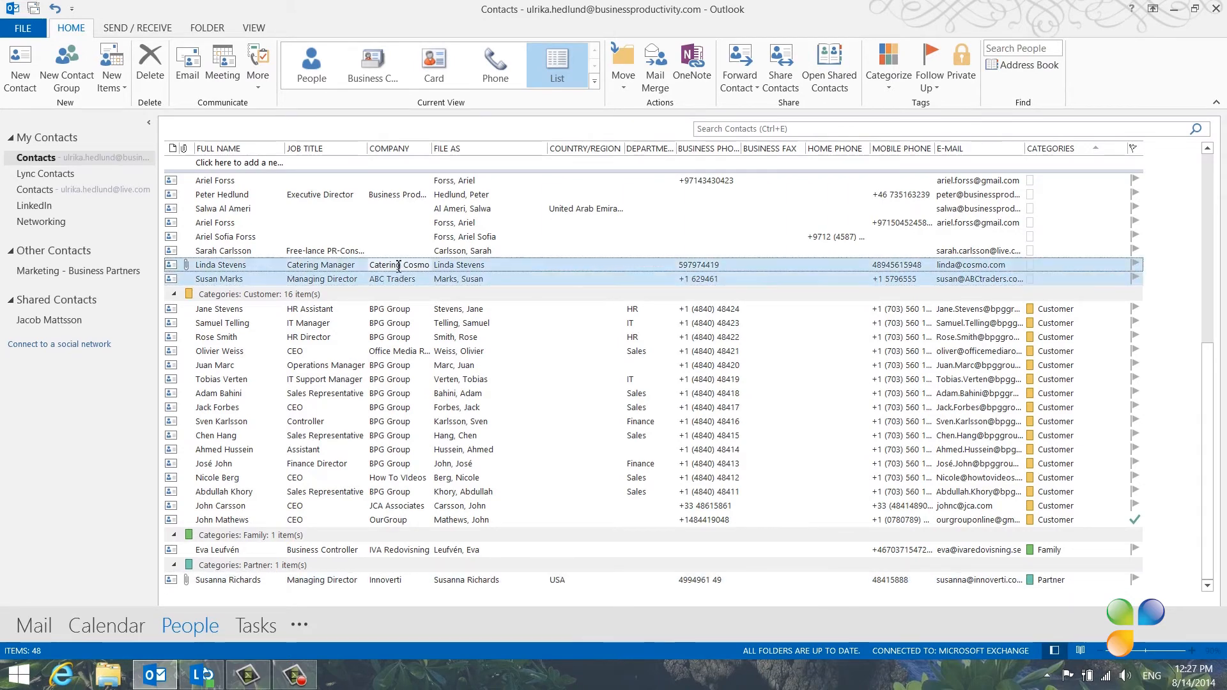
scroll(399, 266, "up", 4)
left_click(397, 224, "ctrl")
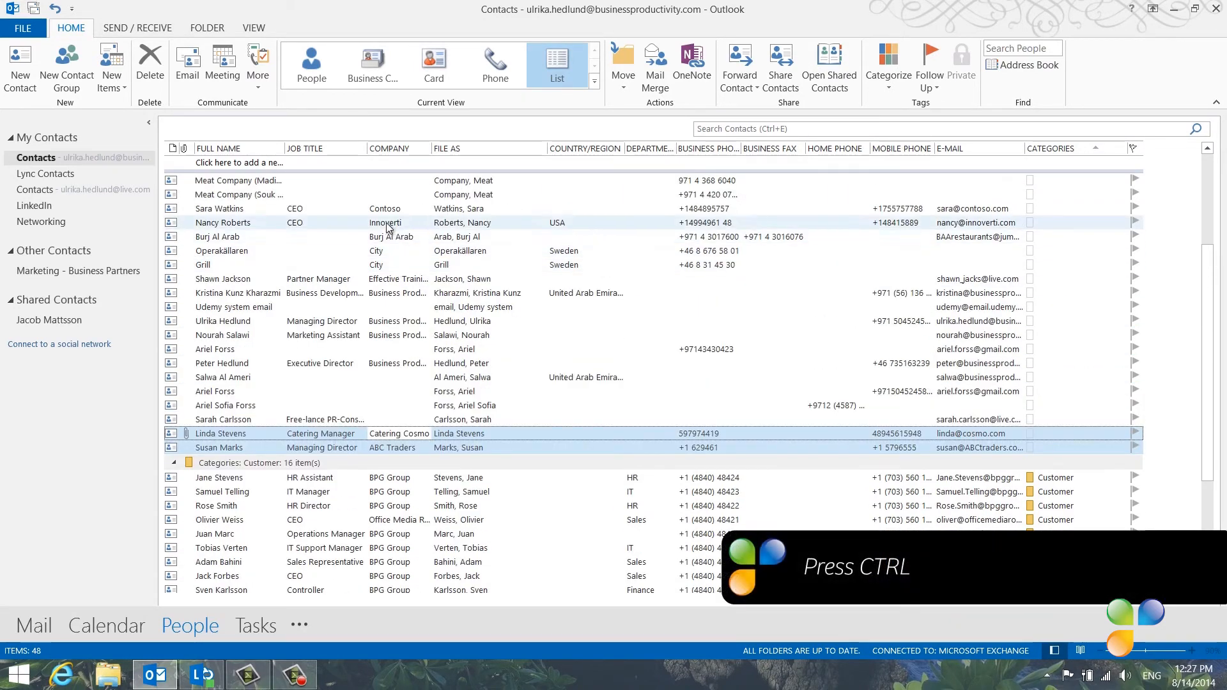
left_click(389, 209, "ctrl")
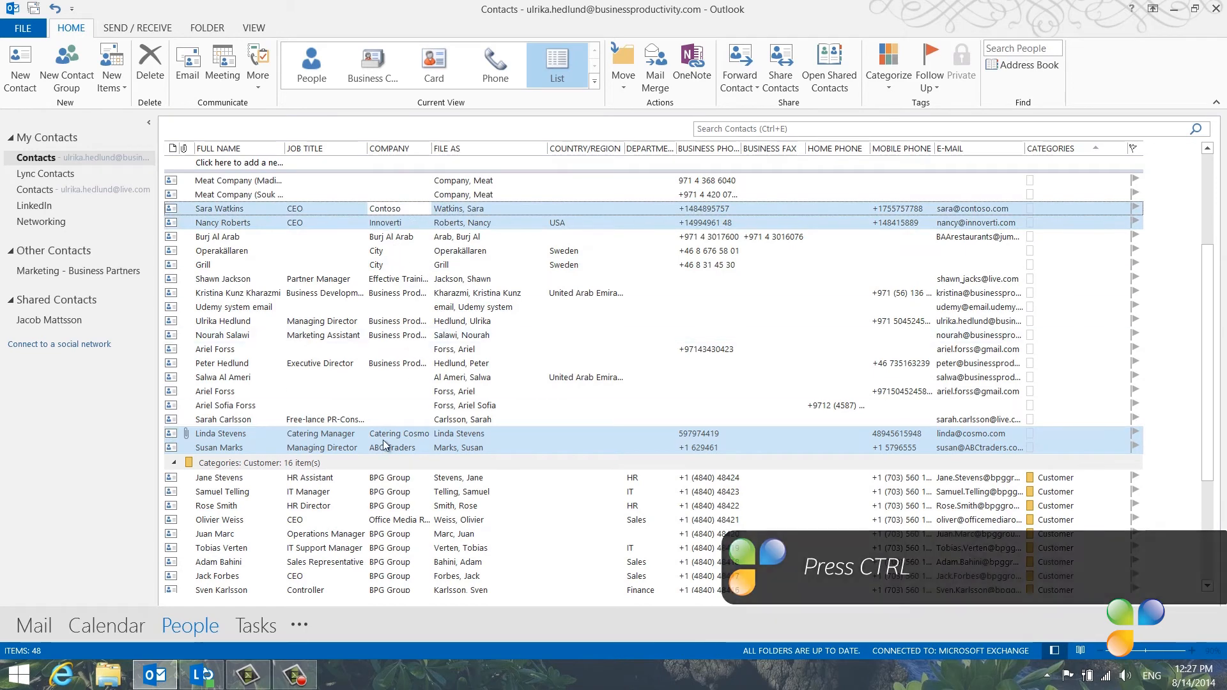
scroll(649, 450, "down", 2)
scroll(649, 449, "down", 2)
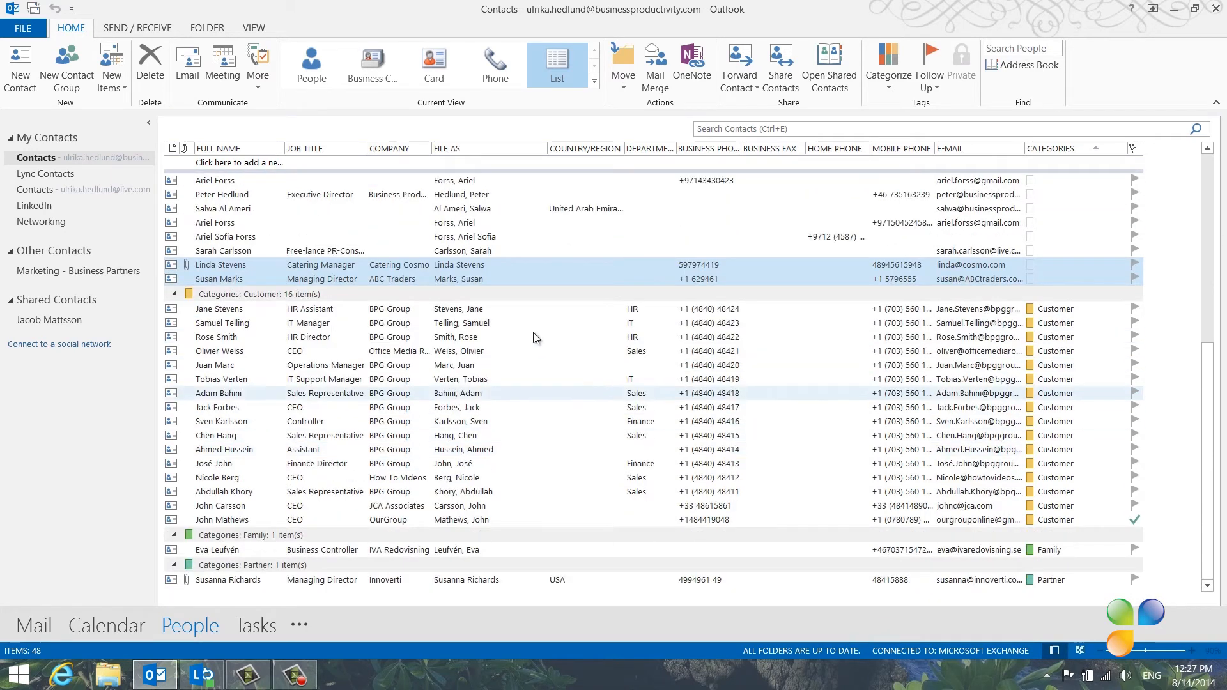
left_click_drag(471, 322, 308, 569)
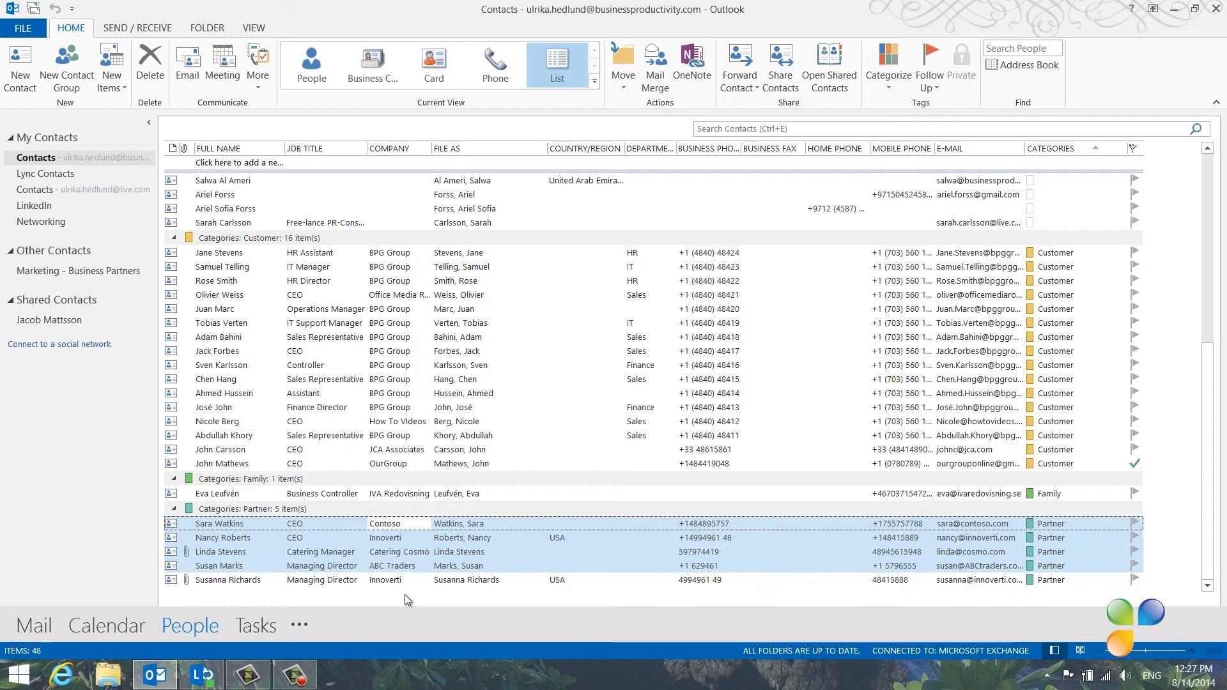
- Create an email to all contacts in the Partner category group
left_click(304, 510)
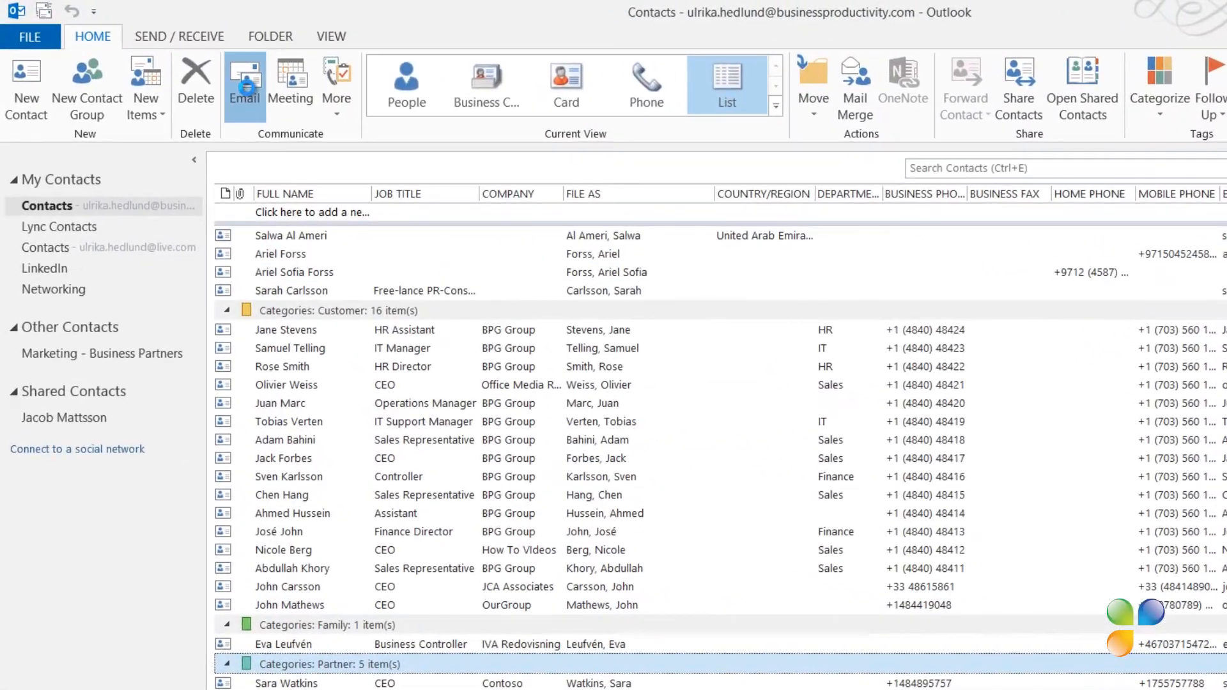
left_click(235, 93)
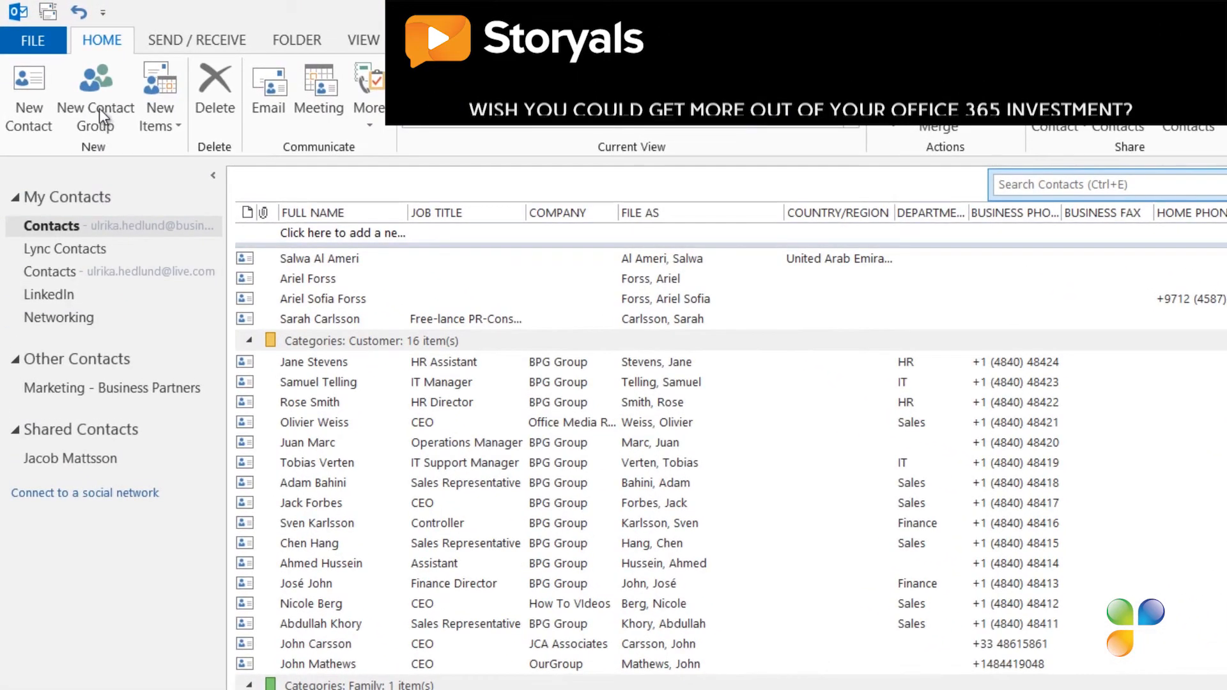
- Start a contact group named _Sales Reps and pick its members one by one from the Outlook contacts
left_click(98, 109)
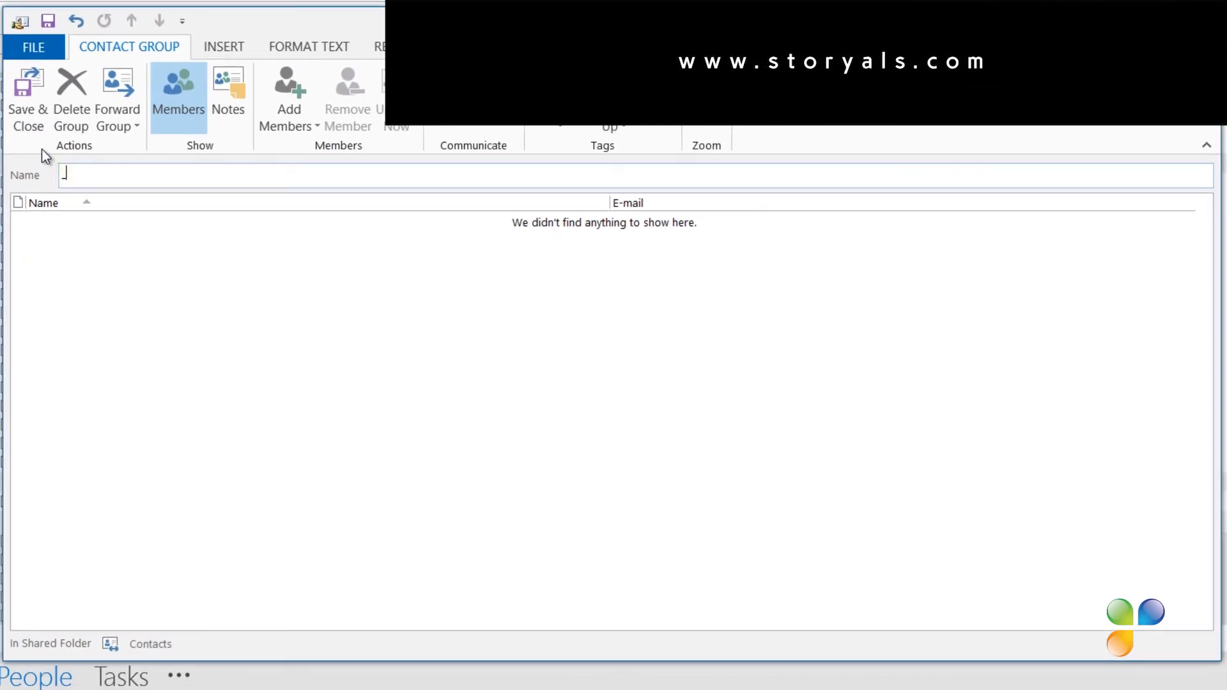
type("Sales Reps")
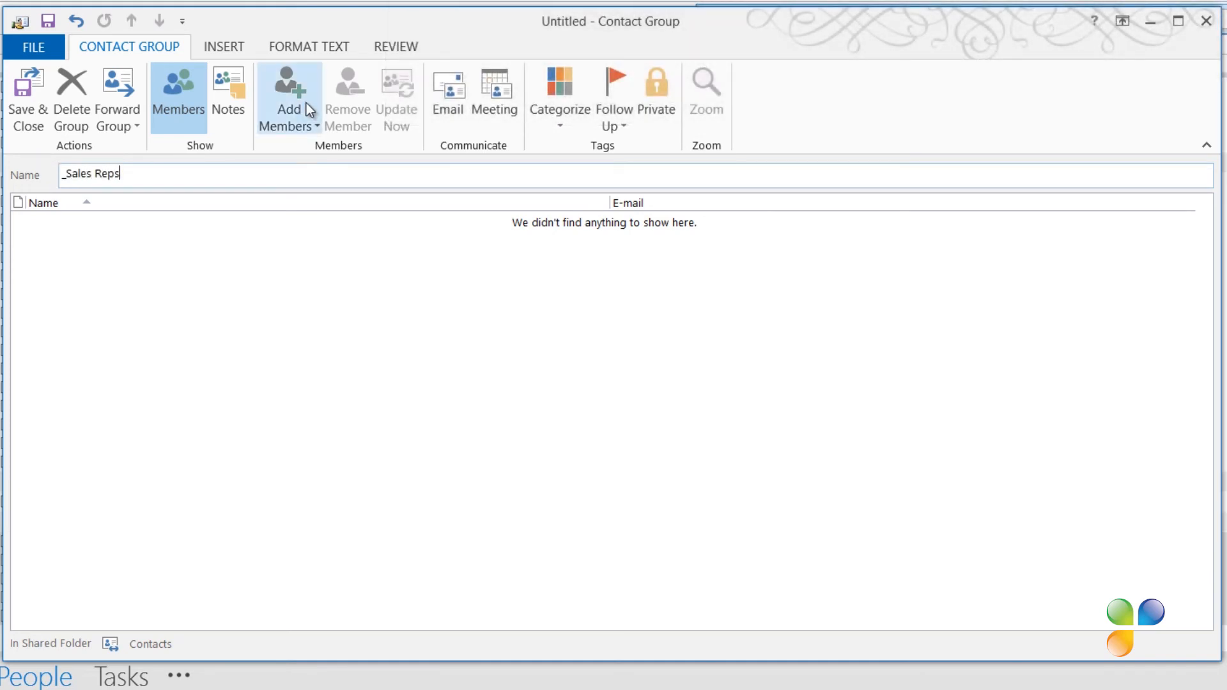
left_click(319, 128)
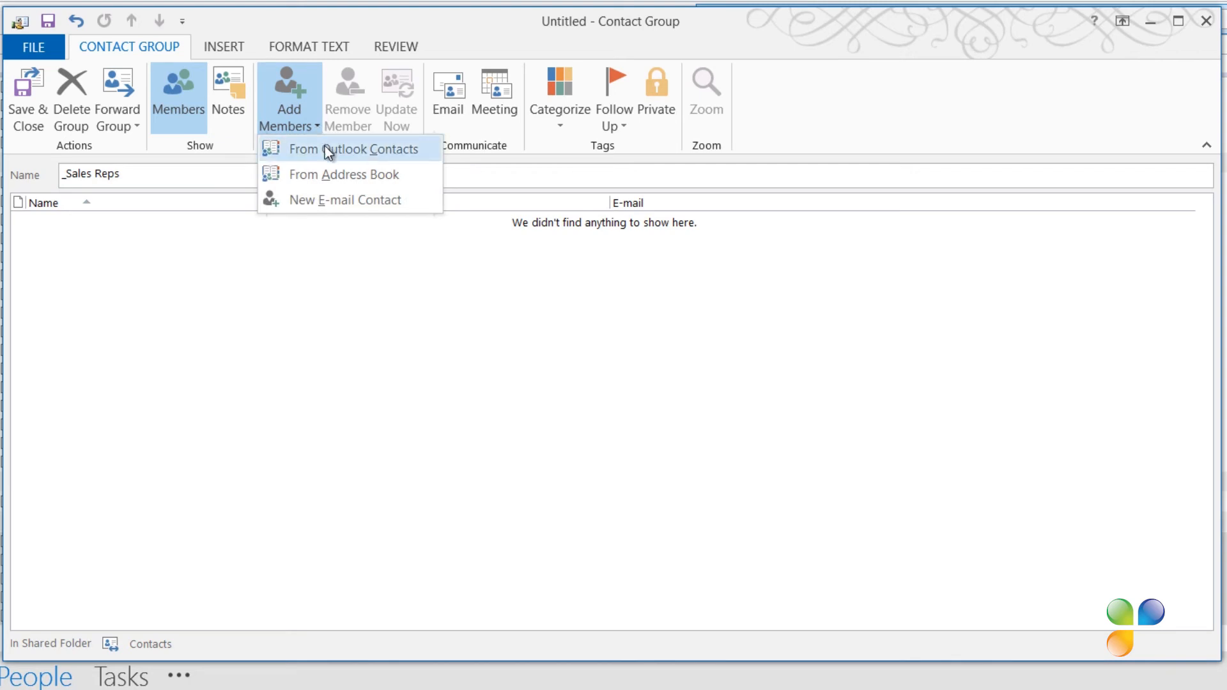
left_click(325, 147)
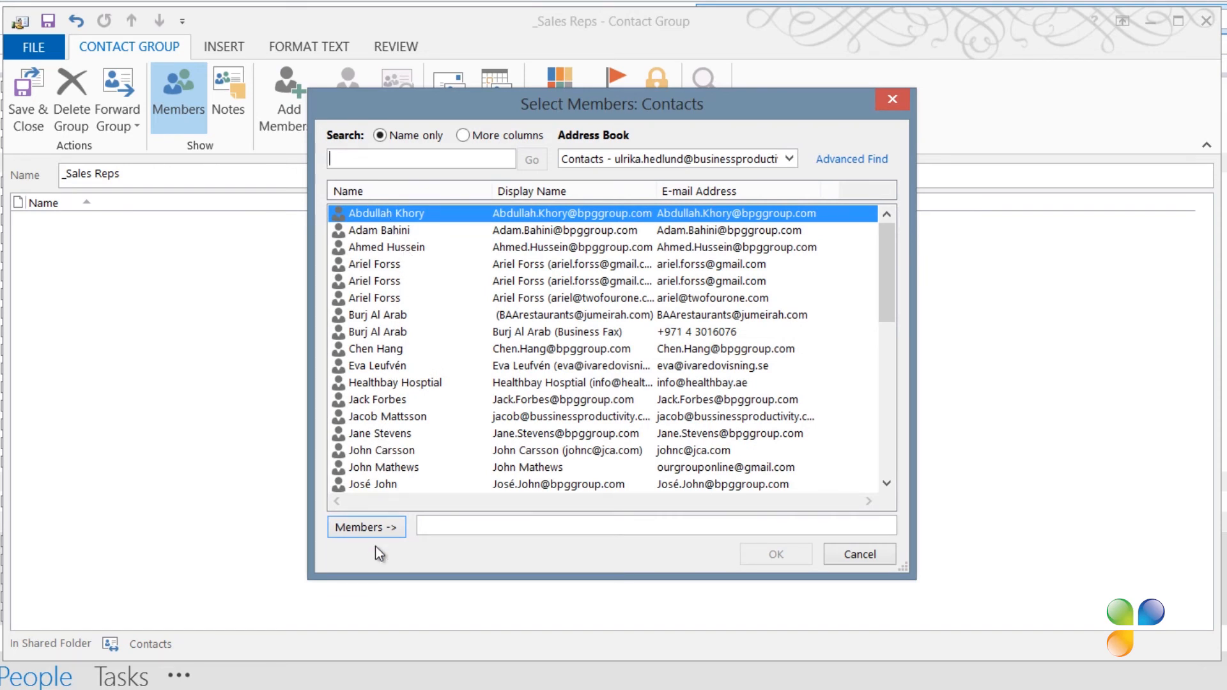
left_click(367, 525)
left_click(395, 246)
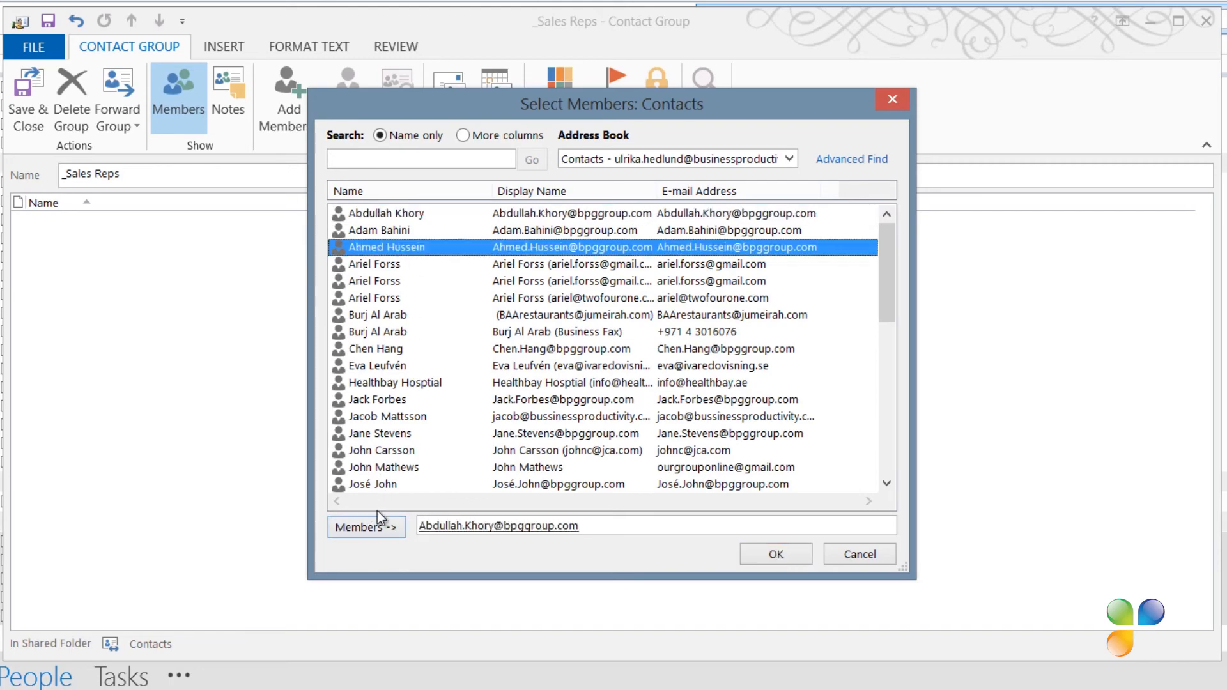
left_click(377, 517)
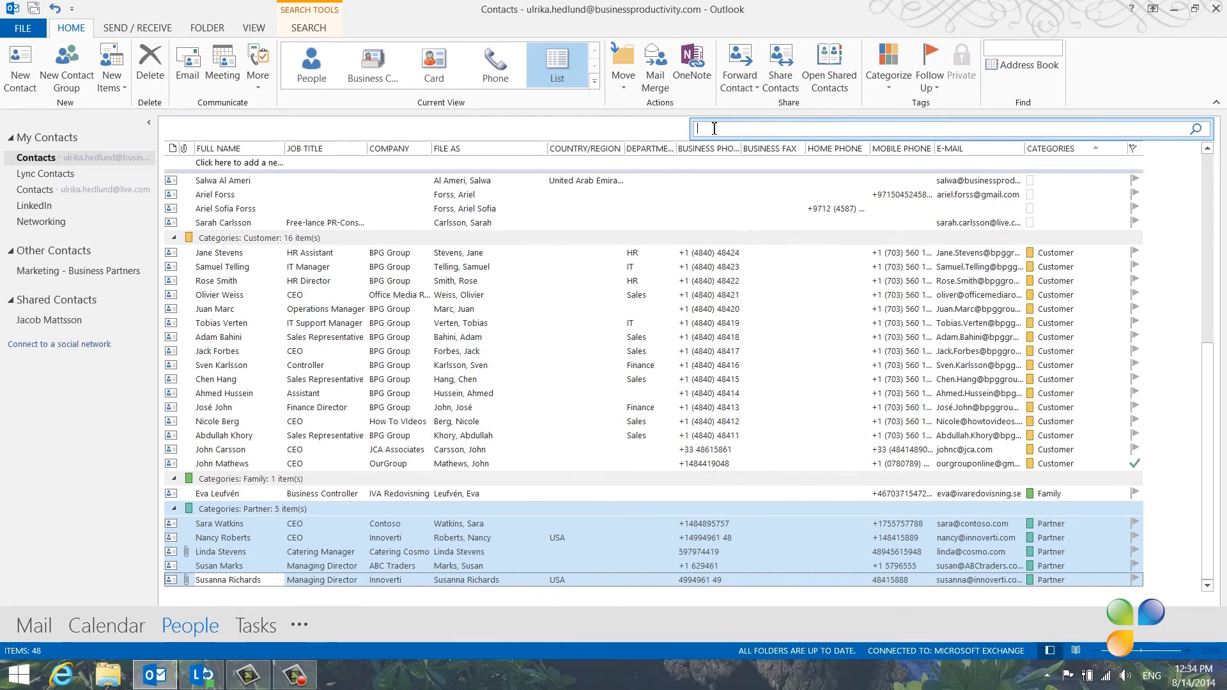
- Search the contacts for "sales re" and create an email to all matching contacts
type("sales re")
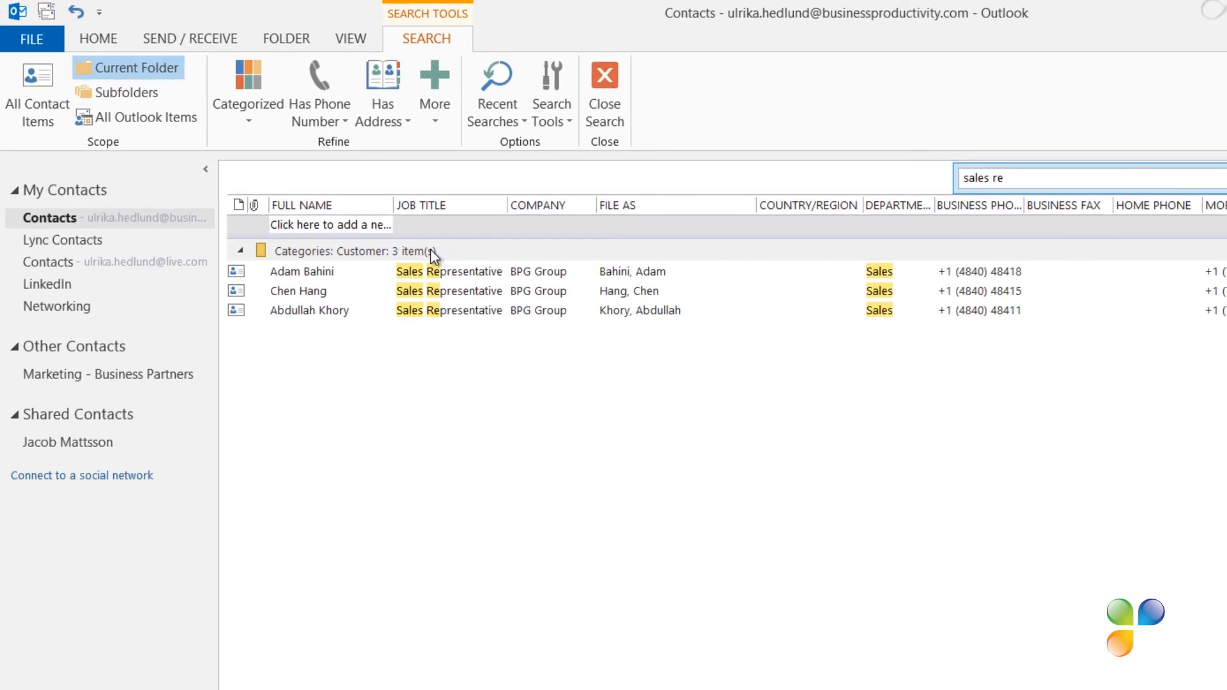
left_click(307, 272)
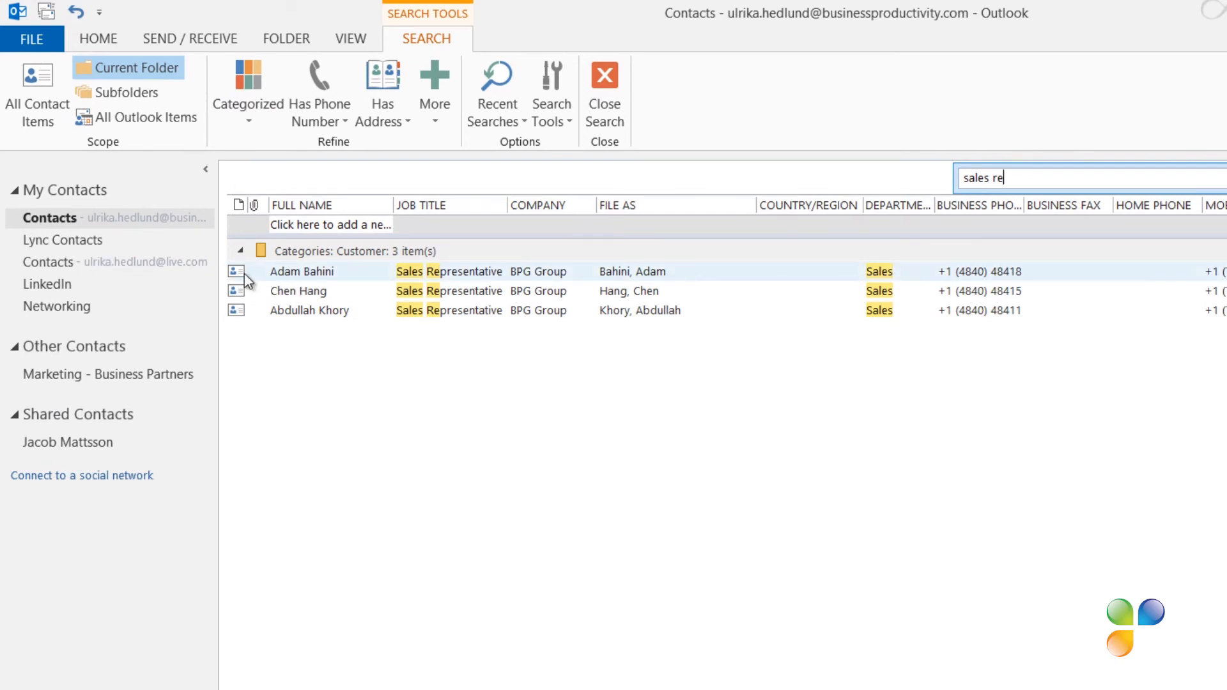
left_click(246, 318, "shift")
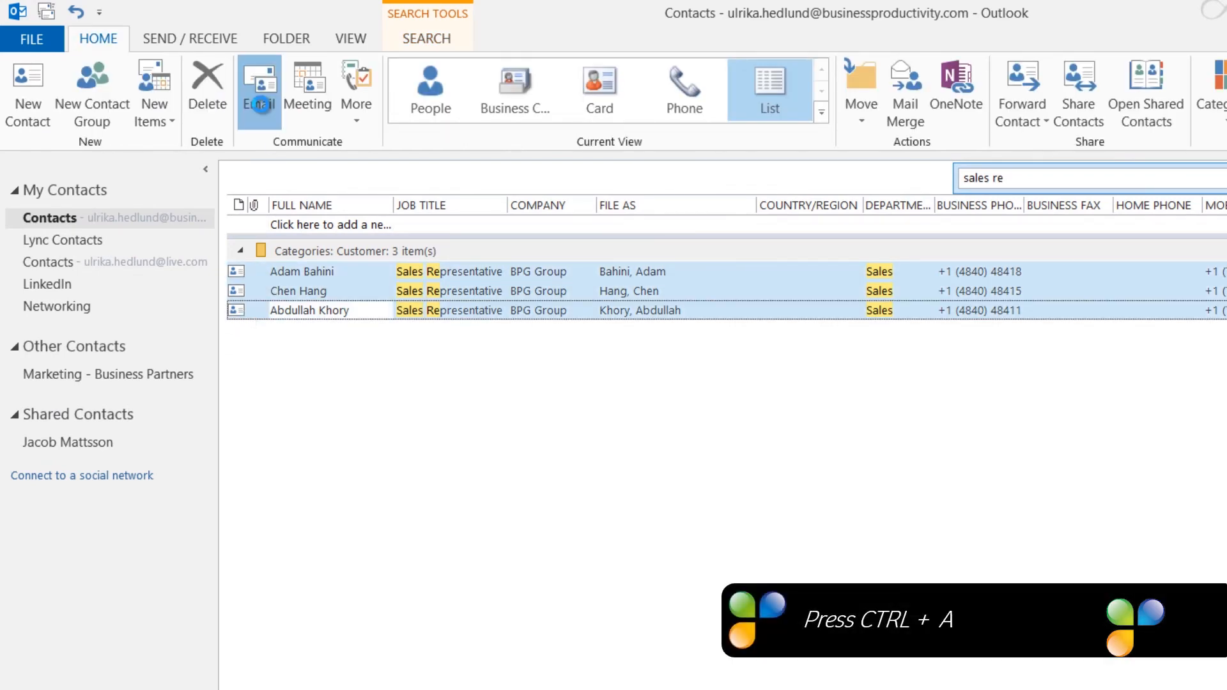
left_click(261, 104)
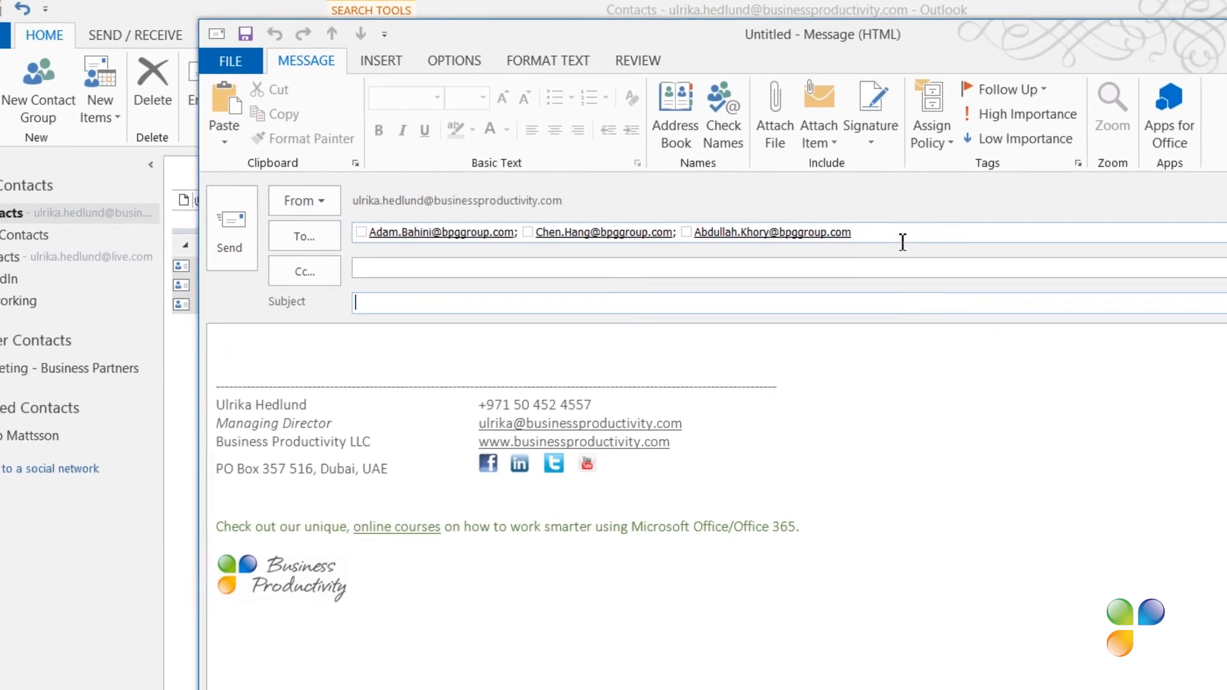
- Copy all recipient addresses from the new message and close the message
left_click(957, 243)
left_click_drag(634, 222, 243, 212)
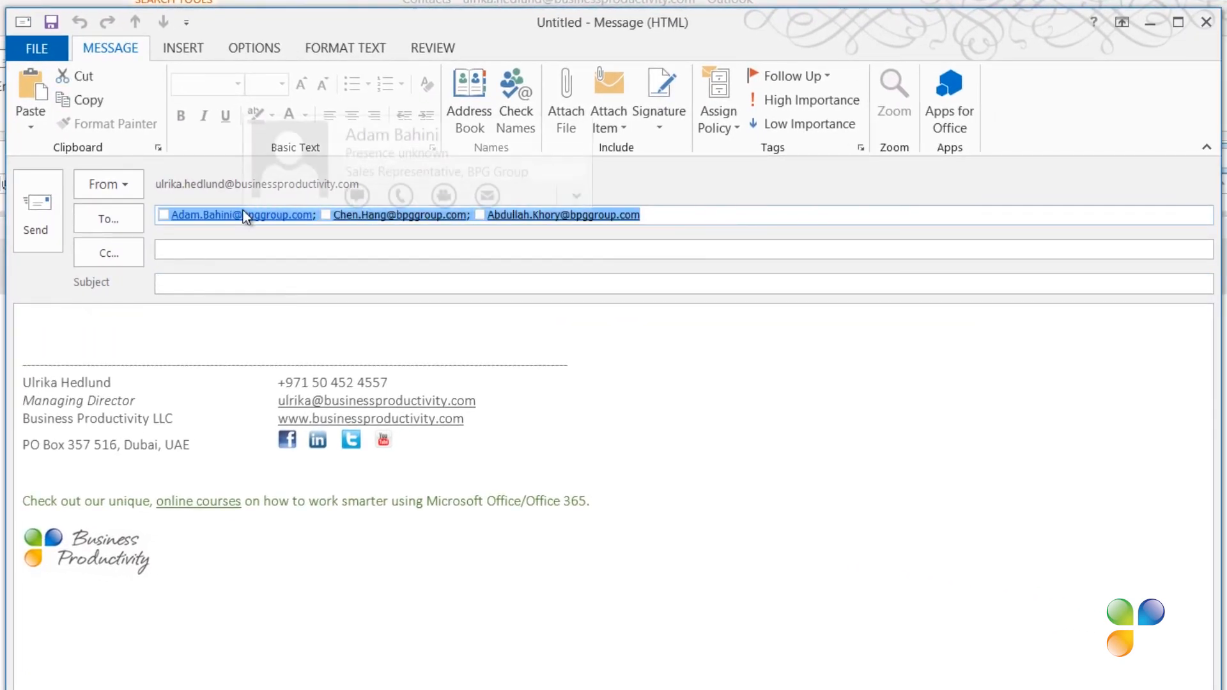
right_click(244, 211)
left_click(331, 244)
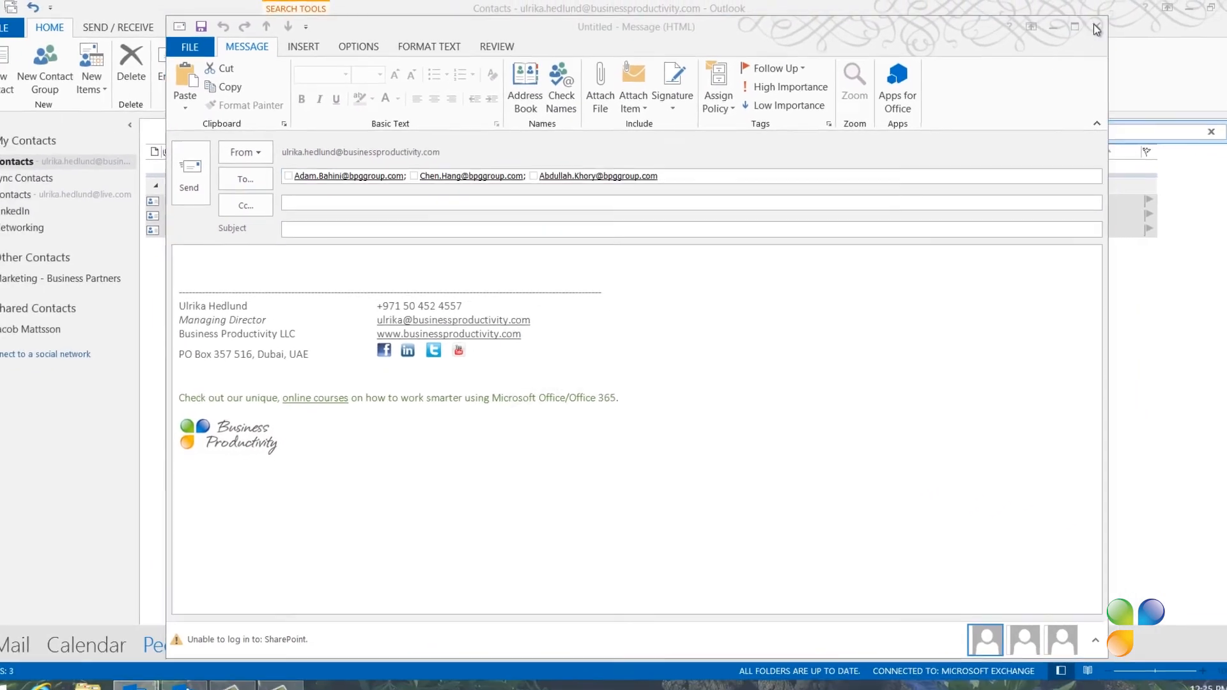
left_click(1206, 22)
left_click(620, 382)
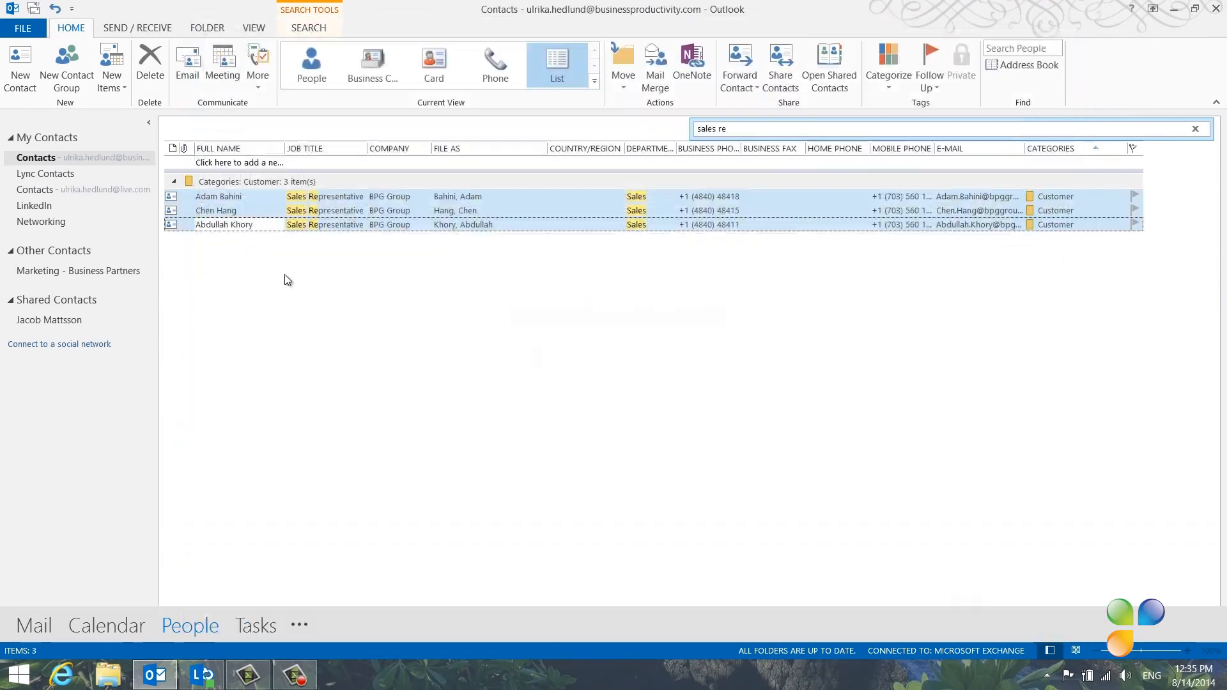
- Create and save a contact group named _Sales Reps, pasting the copied addresses as its members from Outlook Contacts
left_click(60, 77)
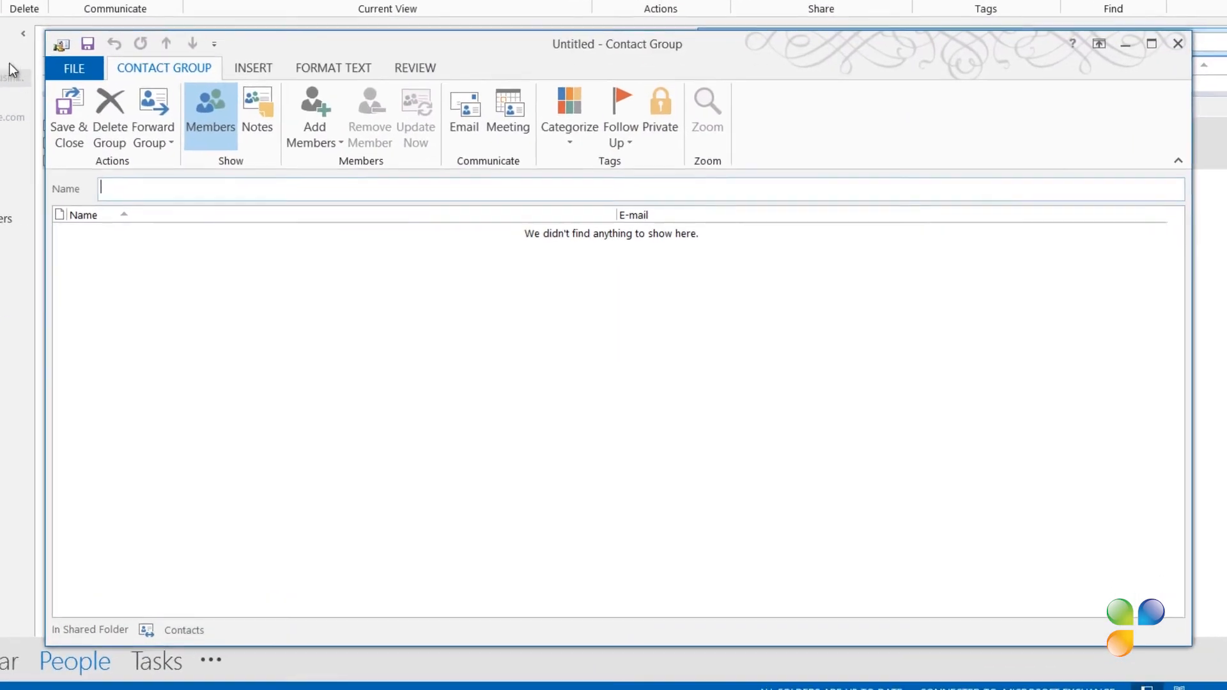
type("Sales Reps")
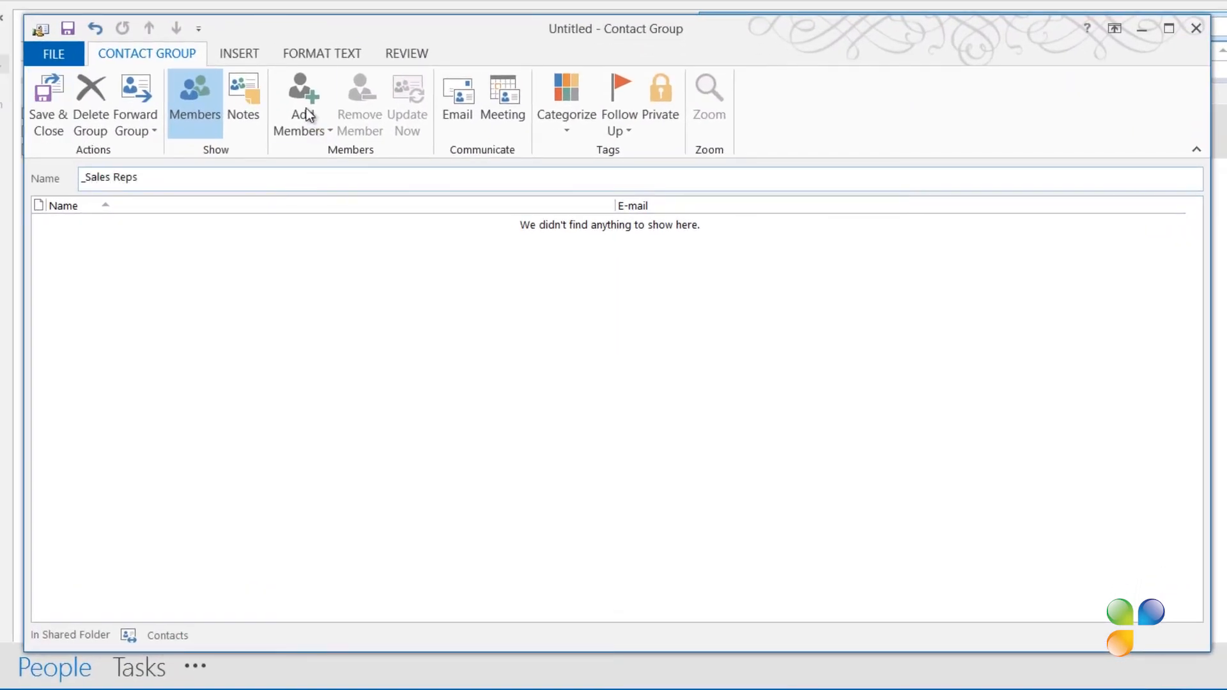
left_click(312, 131)
left_click(316, 151)
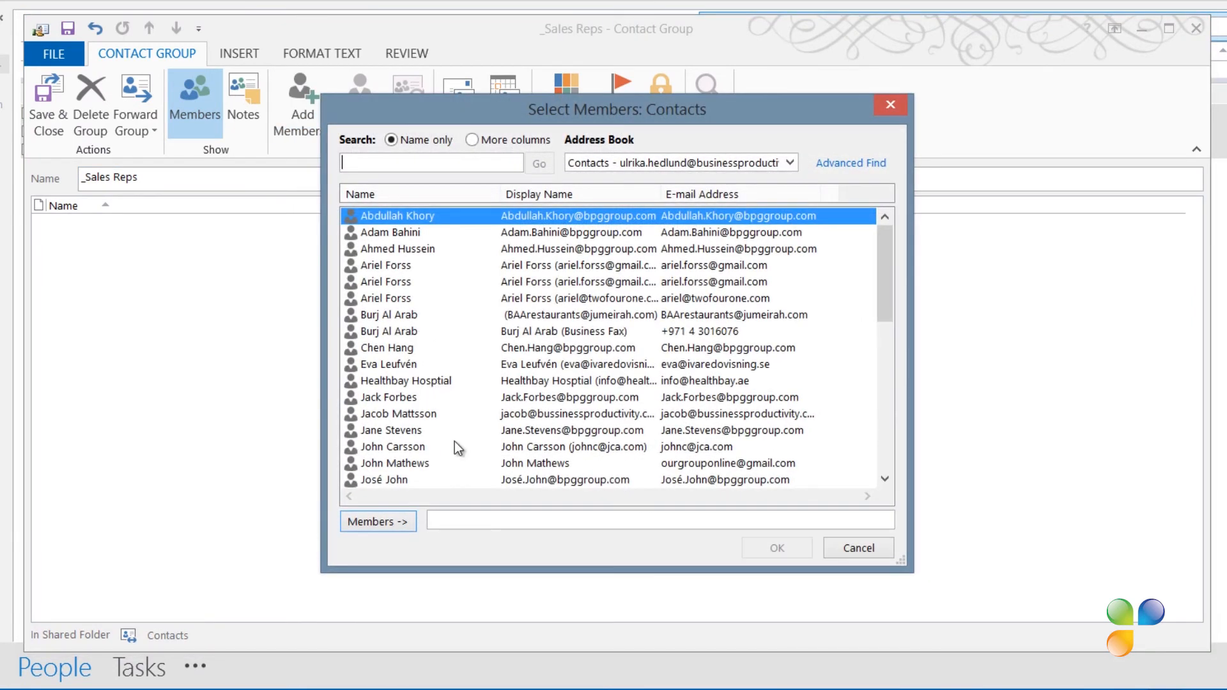
key("ctrl+v")
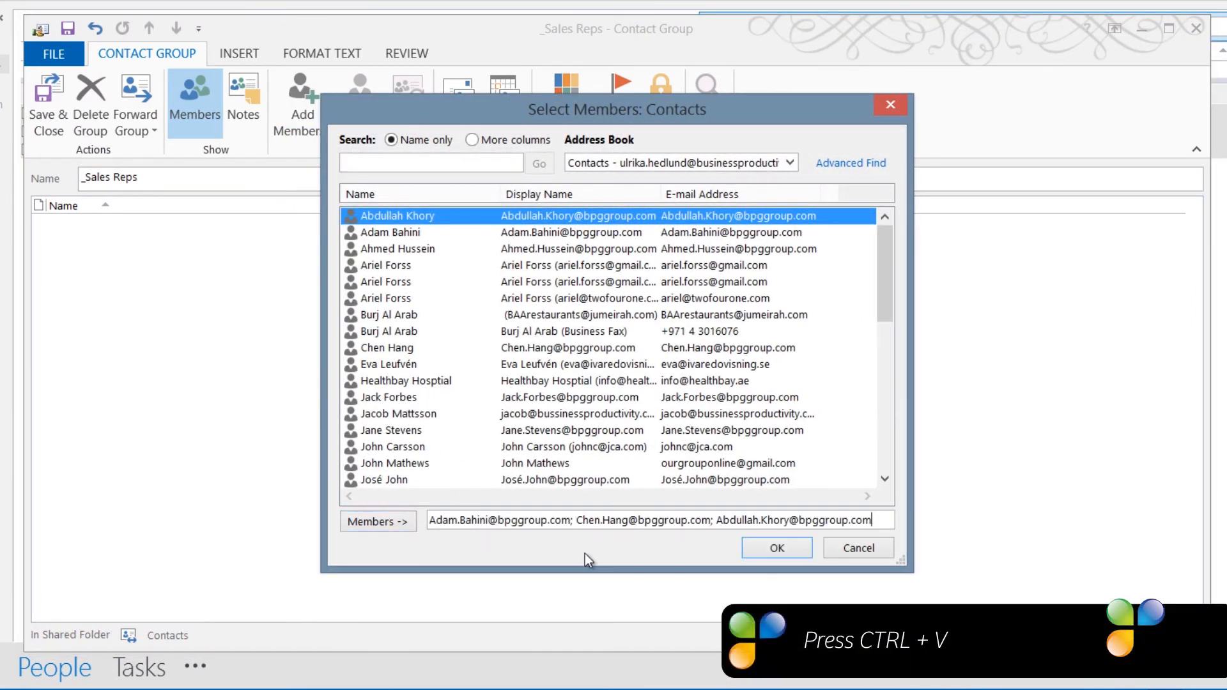
left_click(772, 550)
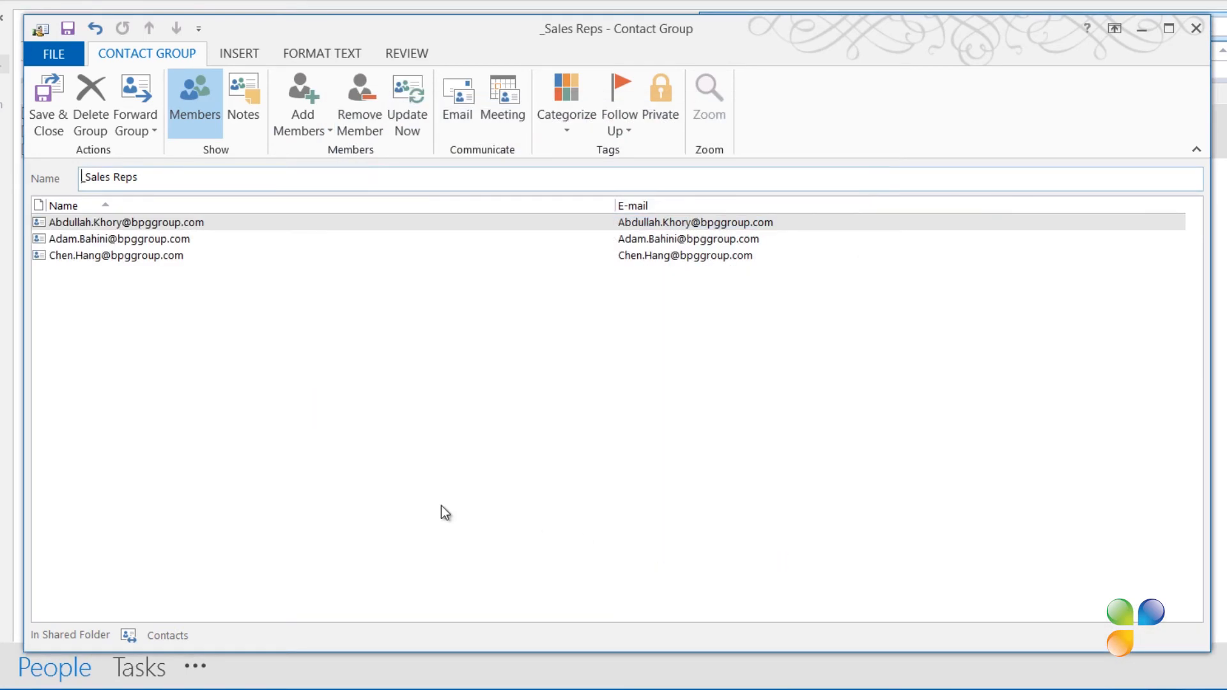
left_click(52, 113)
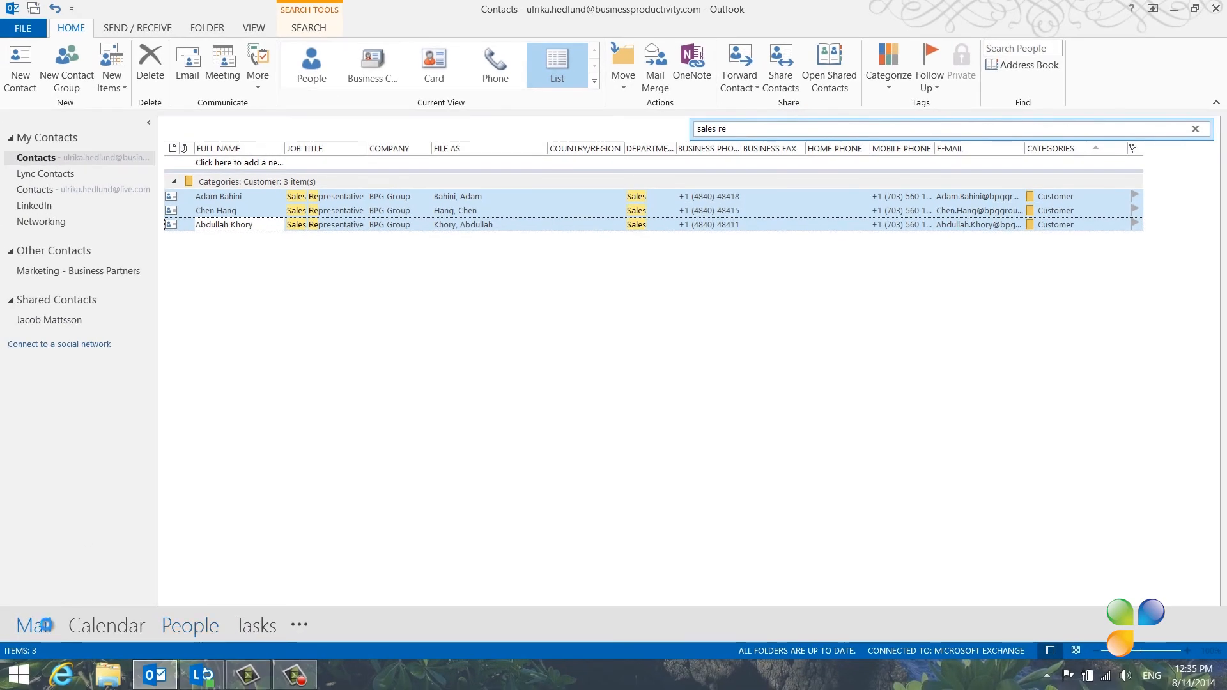
- Create a new email from the mailbox addressed to the _Sales Reps contact group
left_click(43, 625)
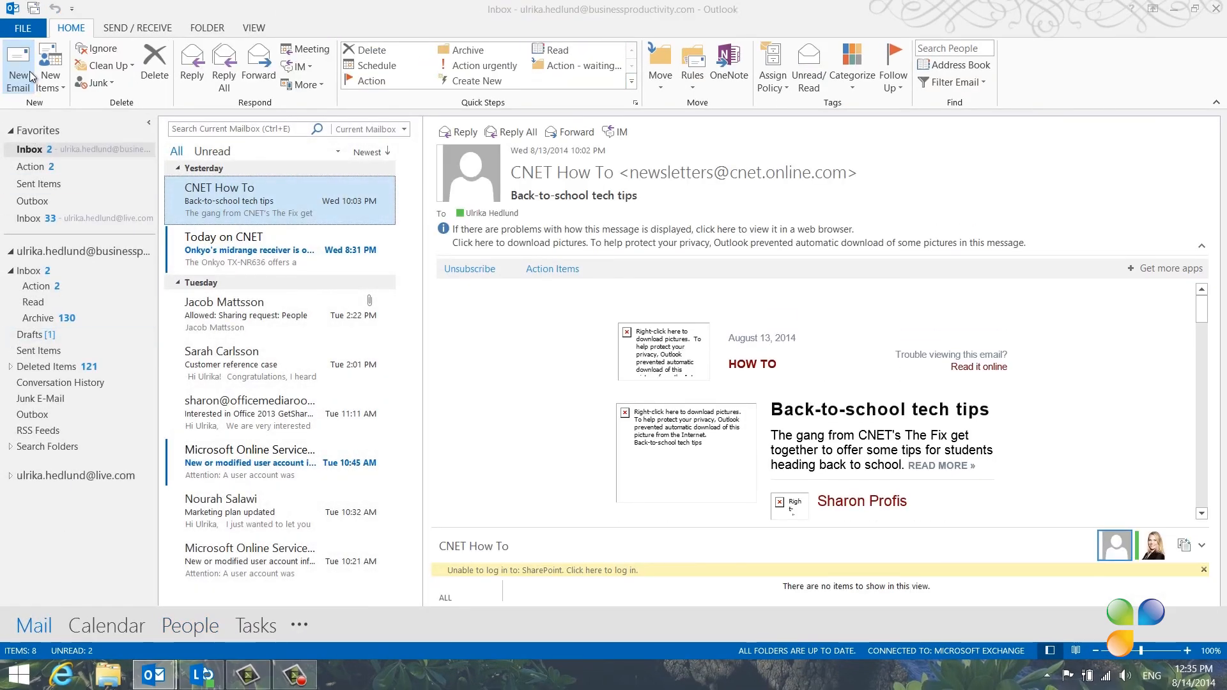
left_click(20, 71)
type("_")
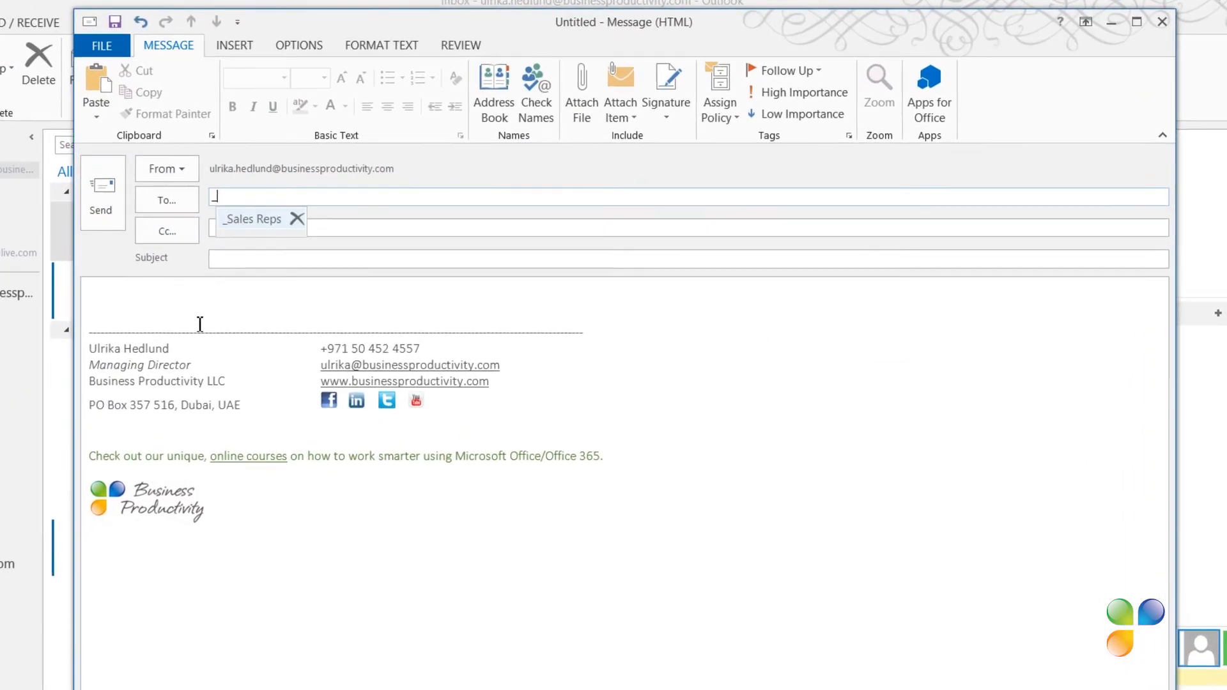
key("Return")
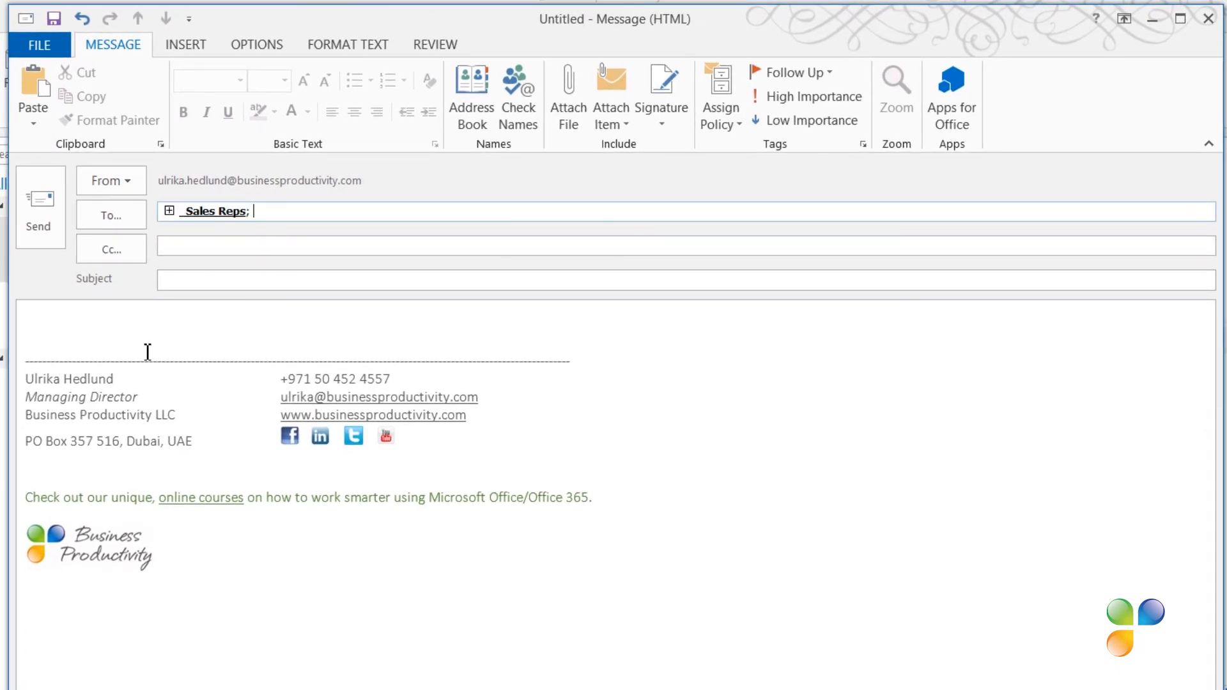